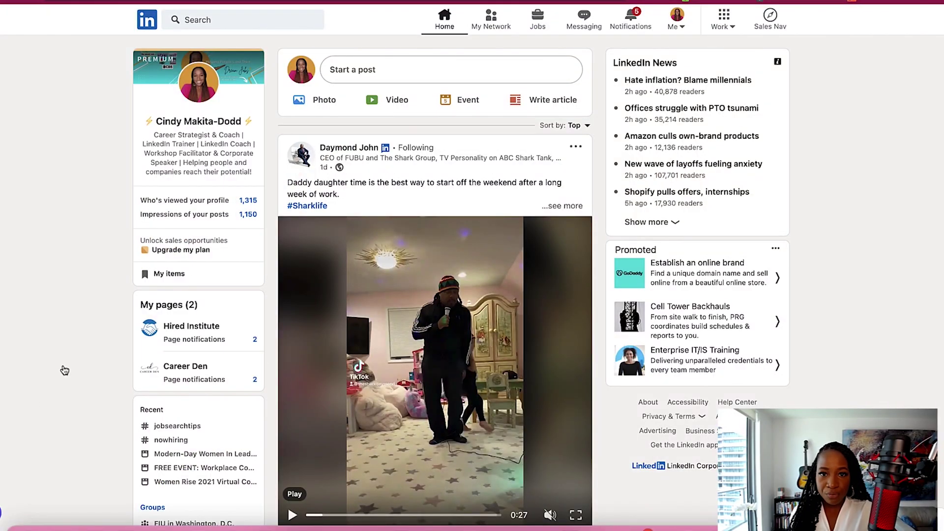
Step: Open your own LinkedIn profile and save it as a PDF
{"action": "left_click", "coordinate": [679, 27]}
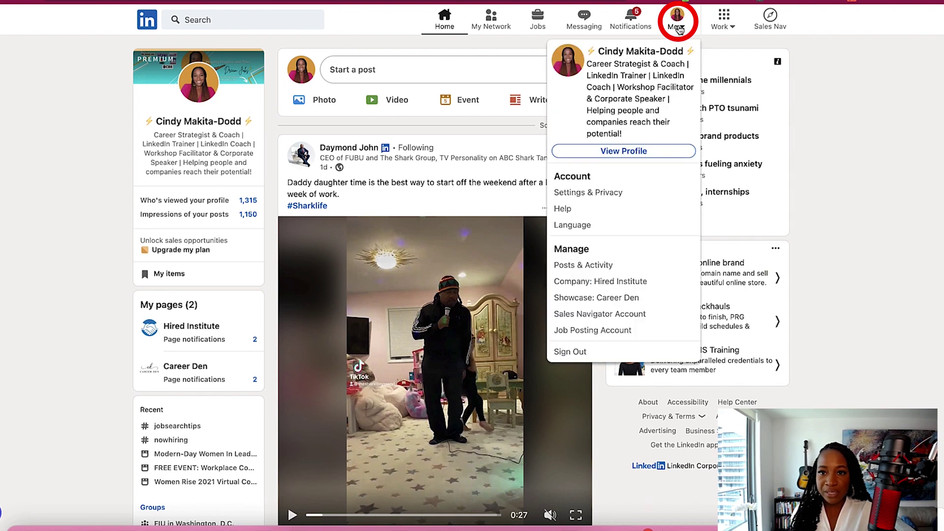
{"action": "left_click", "coordinate": [615, 152]}
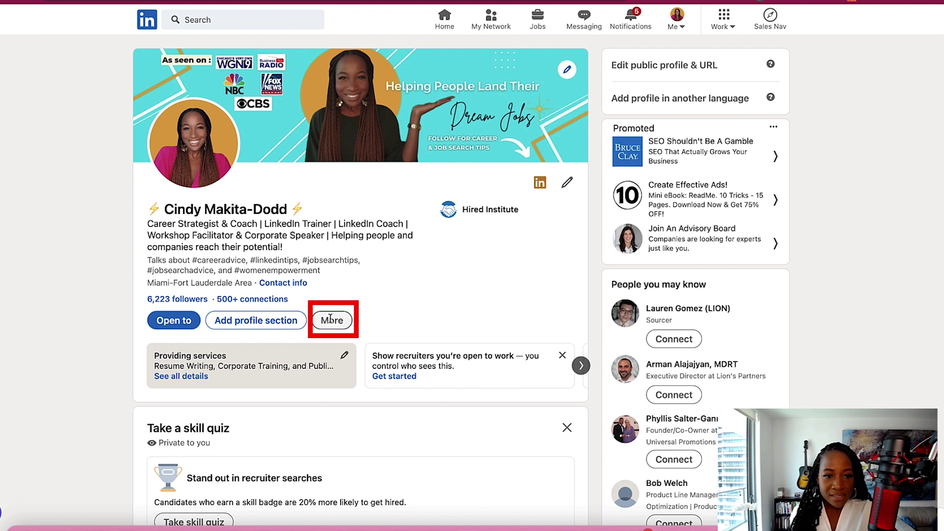
{"action": "left_click", "coordinate": [332, 323]}
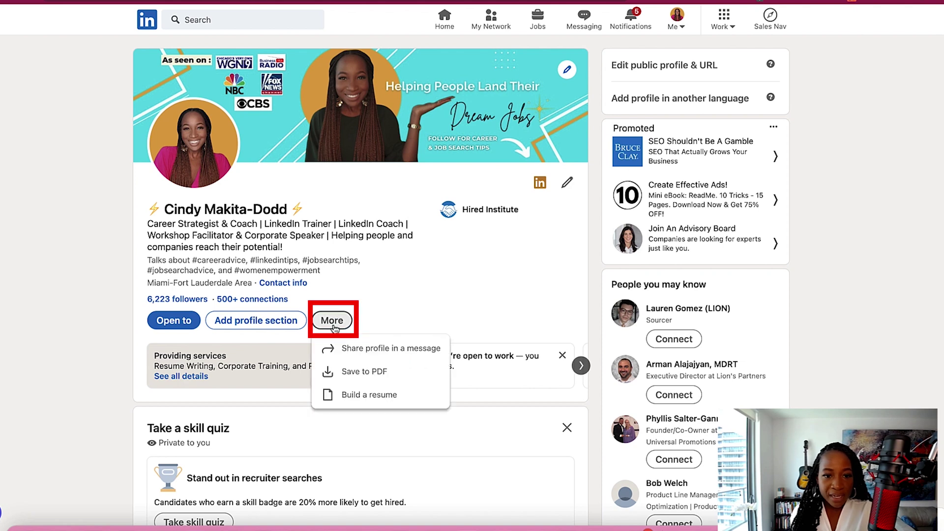
{"action": "left_click", "coordinate": [383, 376]}
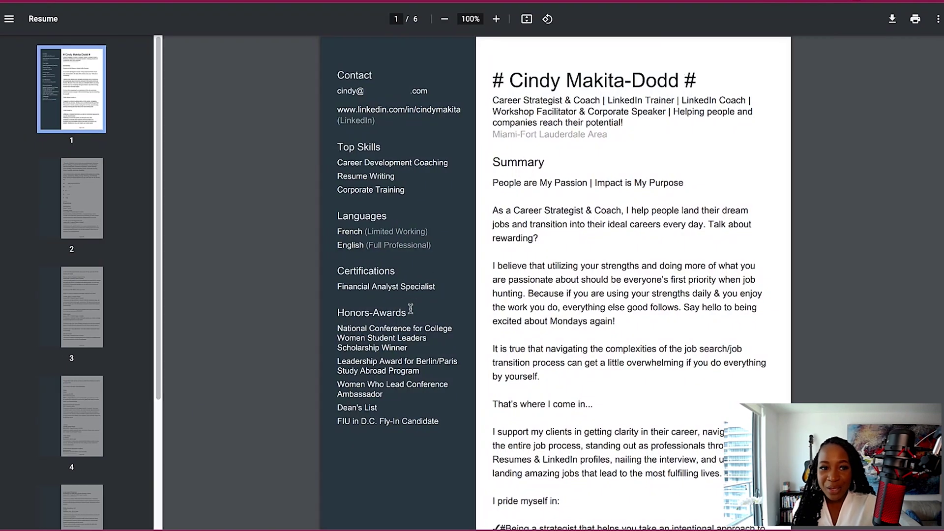
Step: Examine the name, headline and Summary on the first page of the exported resume PDF for formatting problems
{"action": "left_click_drag", "start_coordinate": [506, 82], "coordinate": [693, 80]}
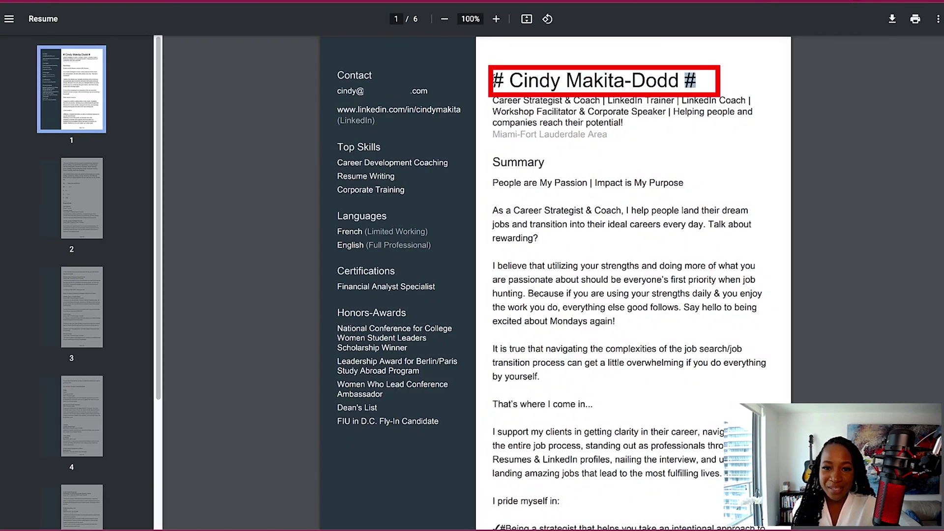
{"action": "left_click_drag", "start_coordinate": [493, 80], "coordinate": [507, 79]}
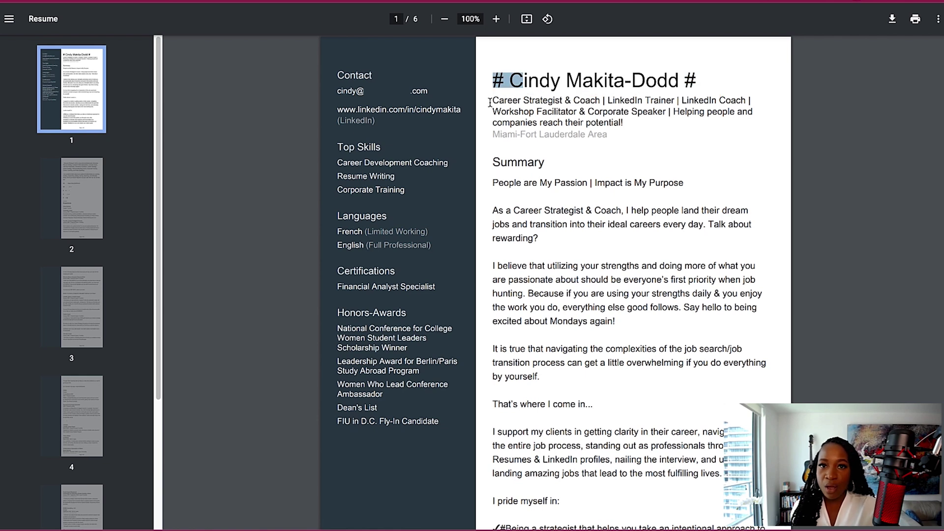
{"action": "left_click_drag", "start_coordinate": [490, 102], "coordinate": [630, 125]}
{"action": "scroll", "coordinate": [492, 152], "scroll_direction": "down", "scroll_amount": 1}
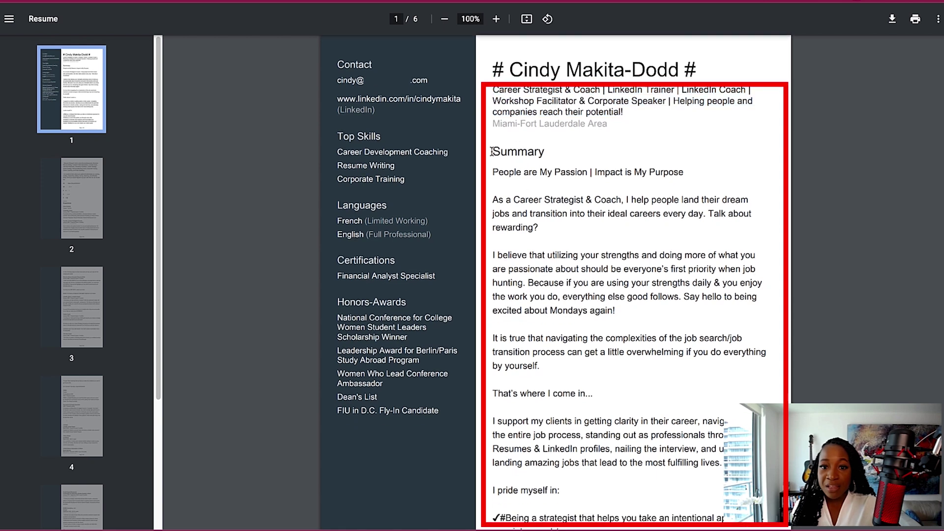
{"action": "mouse_move", "coordinate": [491, 151]}
{"action": "left_mouse_down"}
{"action": "mouse_move", "coordinate": [546, 285]}
{"action": "mouse_move", "coordinate": [622, 369]}
{"action": "mouse_move", "coordinate": [630, 464]}
{"action": "mouse_move", "coordinate": [492, 90]}
{"action": "left_mouse_up"}
{"action": "left_click", "coordinate": [604, 257]}
{"action": "scroll", "coordinate": [339, 74], "scroll_direction": "up", "scroll_amount": 1}
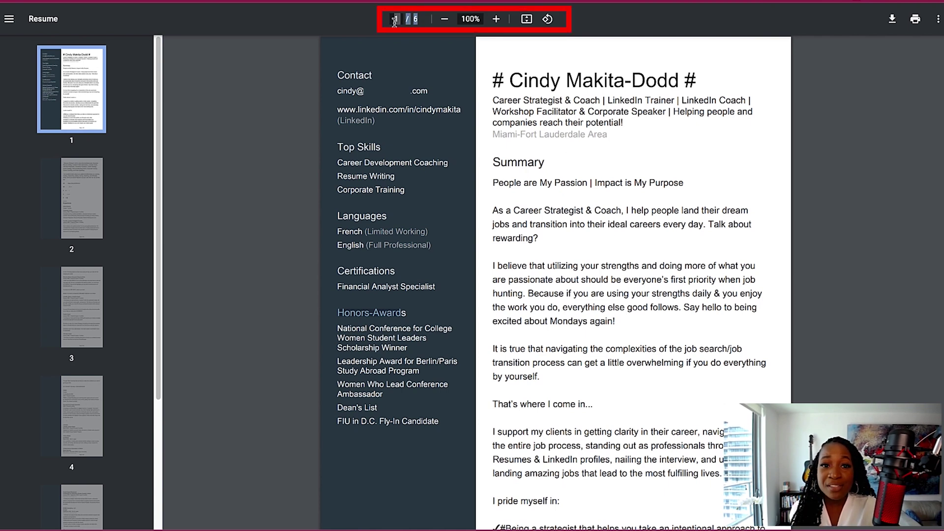
Step: Read through the end of the Summary on page 2 of the PDF, checking how the symbols and links were exported
{"action": "scroll", "coordinate": [590, 249], "scroll_direction": "down", "scroll_amount": 10}
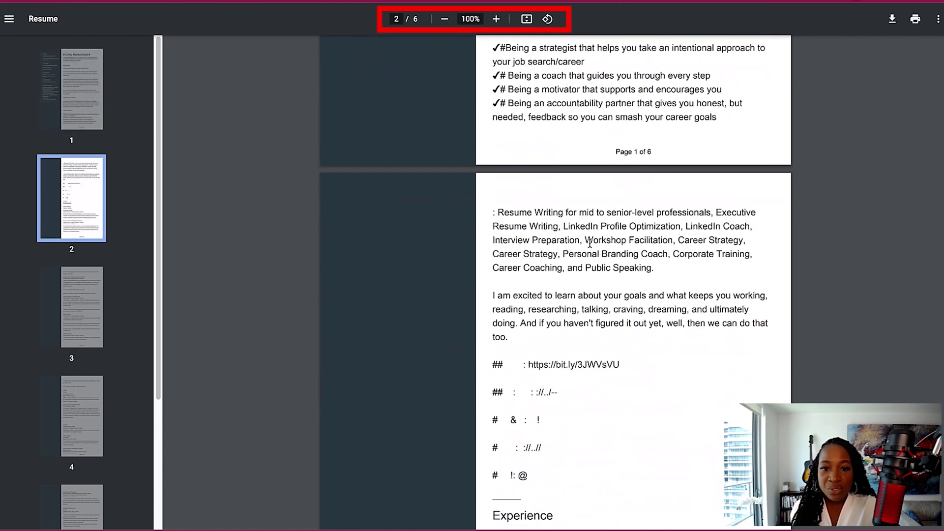
{"action": "scroll", "coordinate": [562, 331], "scroll_direction": "down", "scroll_amount": 2}
{"action": "scroll", "coordinate": [611, 202], "scroll_direction": "down", "scroll_amount": 2}
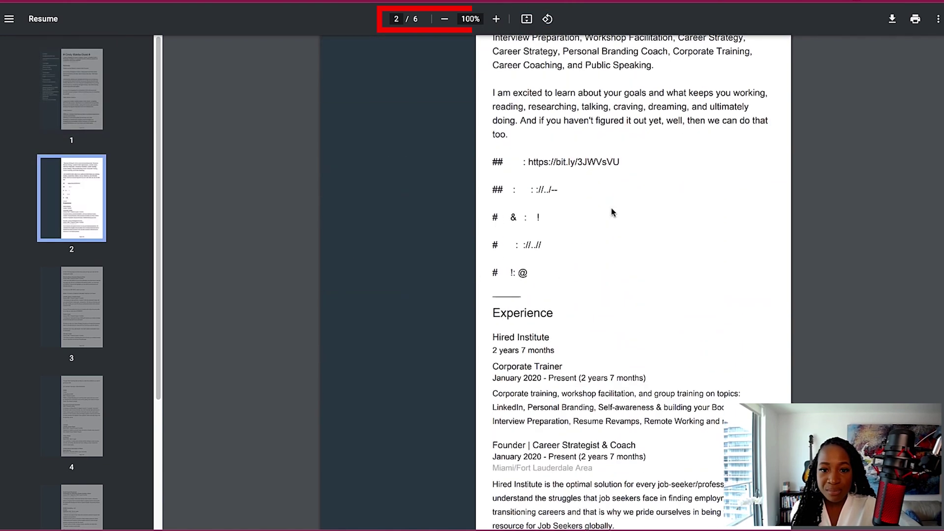
{"action": "left_click_drag", "start_coordinate": [492, 161], "coordinate": [521, 274]}
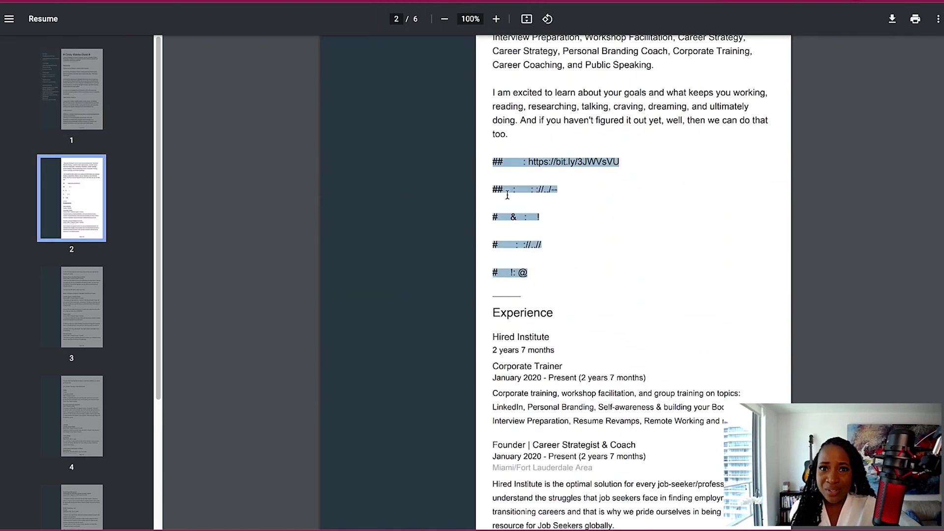
{"action": "scroll", "coordinate": [590, 219], "scroll_direction": "down", "scroll_amount": 4}
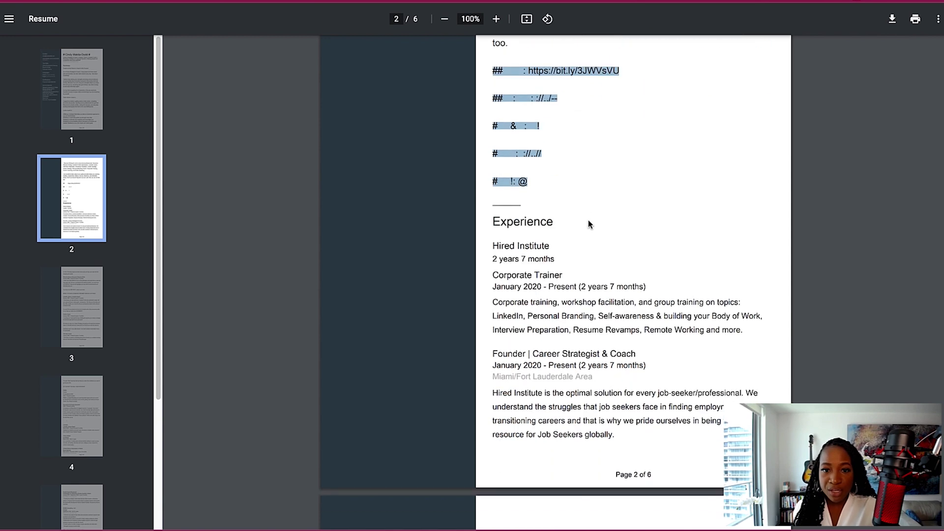
Step: Review the Hired Institute entry under Experience, checking the company, duration, Corporate Trainer title, dates and description
{"action": "double_click", "coordinate": [510, 129]}
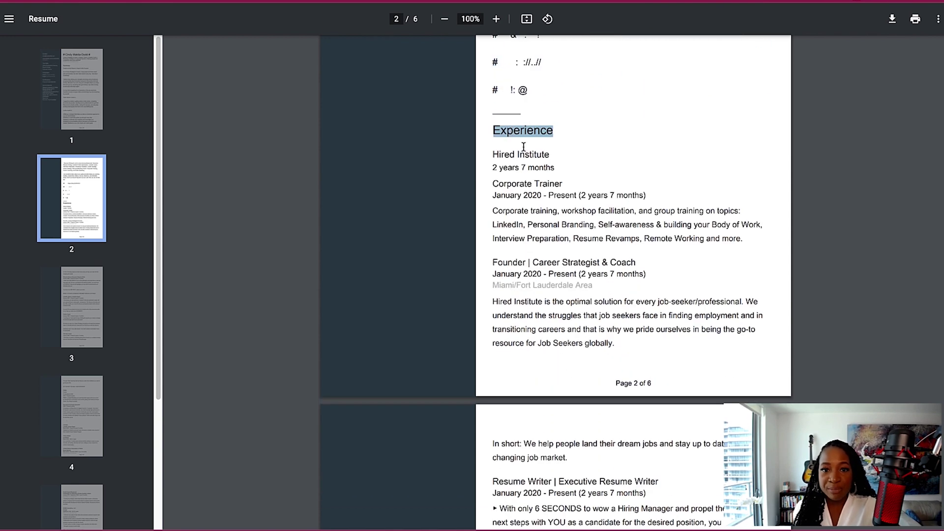
{"action": "scroll", "coordinate": [512, 152], "scroll_direction": "down", "scroll_amount": 1}
{"action": "left_click_drag", "start_coordinate": [491, 132], "coordinate": [549, 131]}
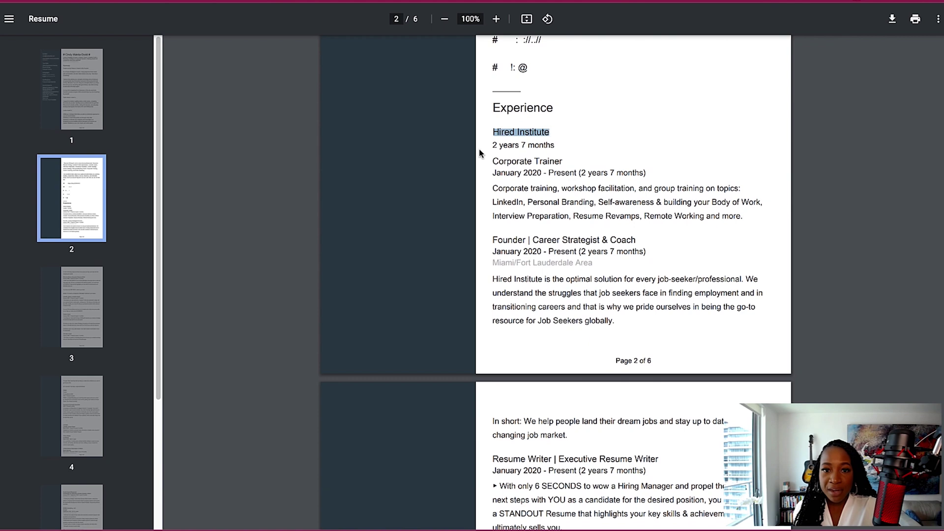
{"action": "left_click_drag", "start_coordinate": [490, 146], "coordinate": [556, 147]}
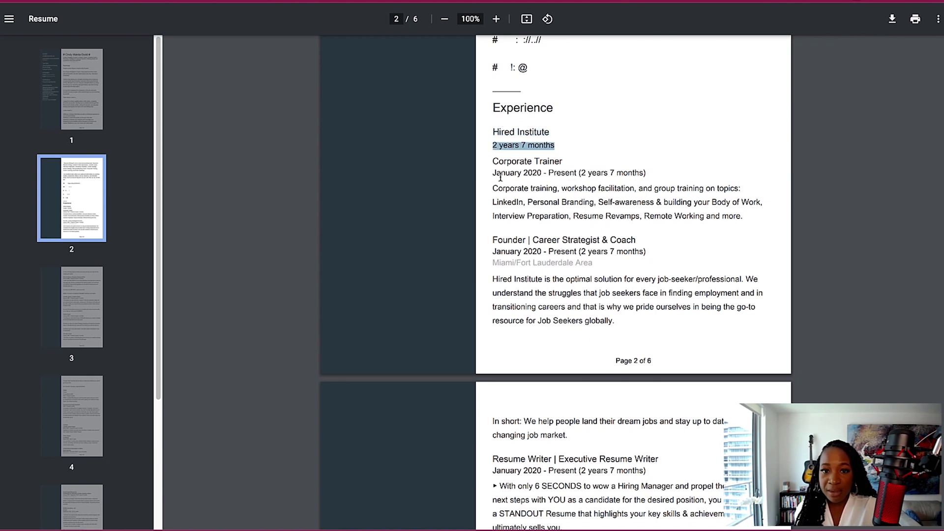
{"action": "left_click_drag", "start_coordinate": [491, 162], "coordinate": [592, 160]}
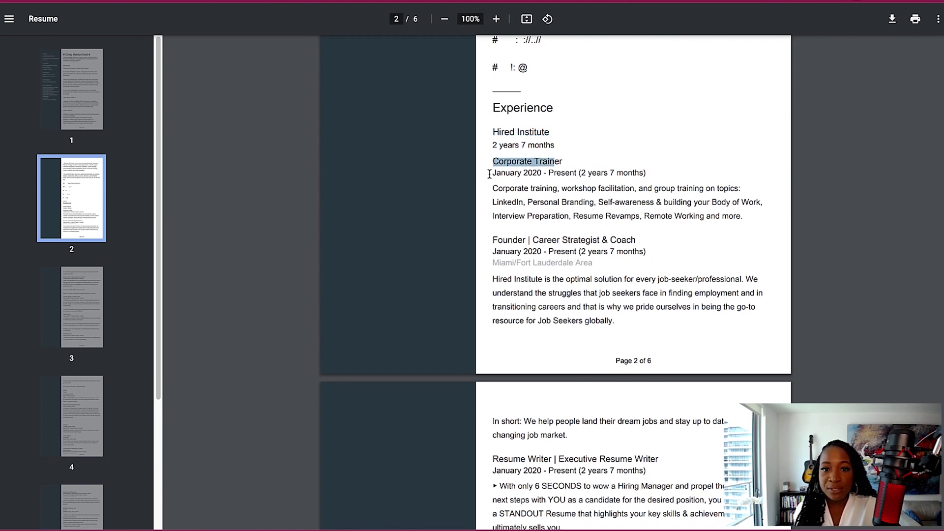
{"action": "left_click_drag", "start_coordinate": [489, 174], "coordinate": [554, 171]}
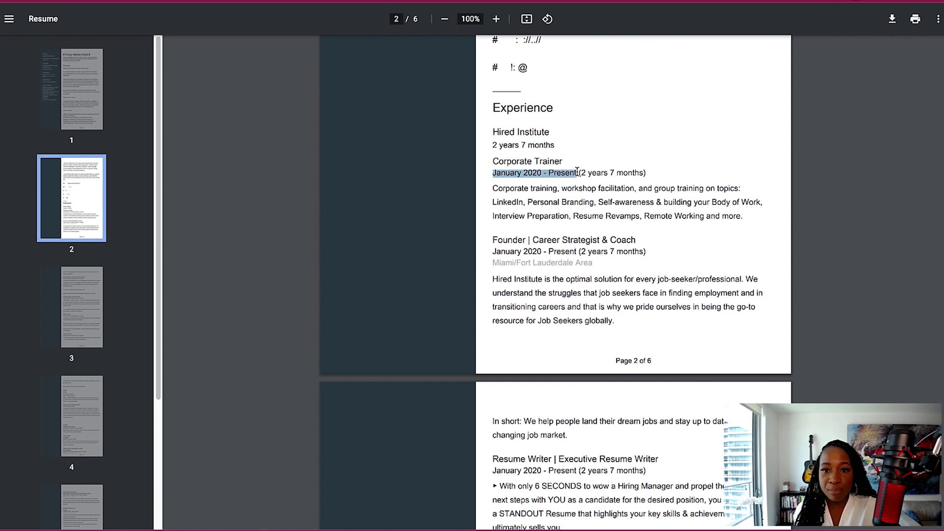
{"action": "scroll", "coordinate": [577, 173], "scroll_direction": "down", "scroll_amount": 1}
{"action": "left_click_drag", "start_coordinate": [491, 171], "coordinate": [741, 202]}
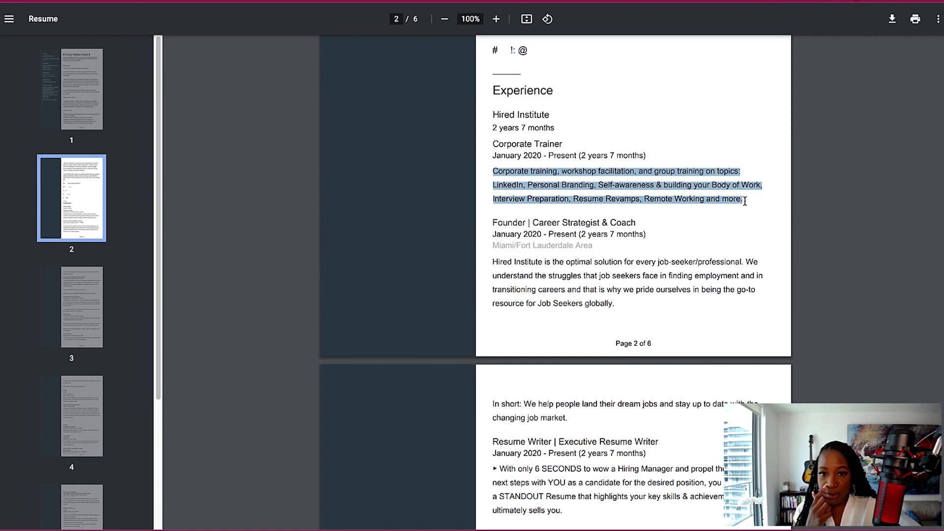
{"action": "scroll", "coordinate": [570, 229], "scroll_direction": "down", "scroll_amount": 1}
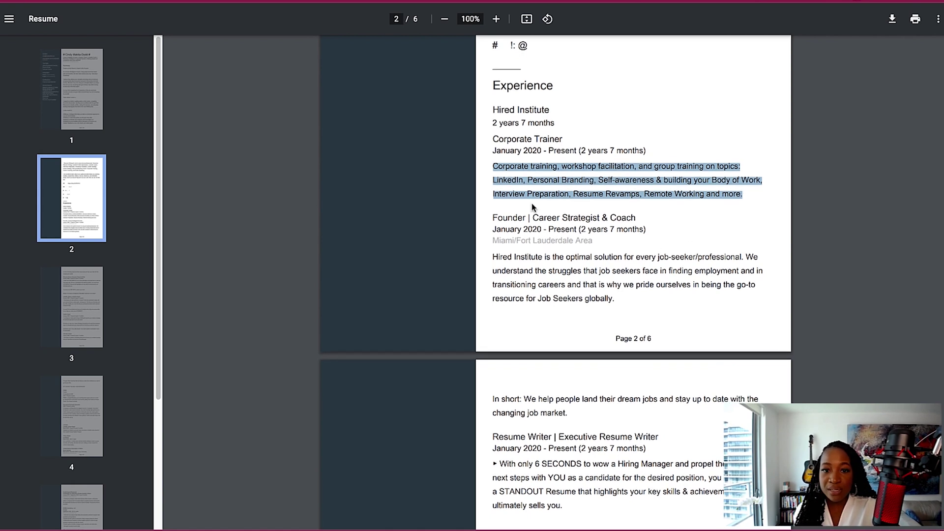
Step: Look through the remaining Experience entries and the Education section to the end of the PDF, and return towards the beginning
{"action": "left_click_drag", "start_coordinate": [492, 217], "coordinate": [710, 491]}
{"action": "scroll", "coordinate": [651, 404], "scroll_direction": "down", "scroll_amount": 8}
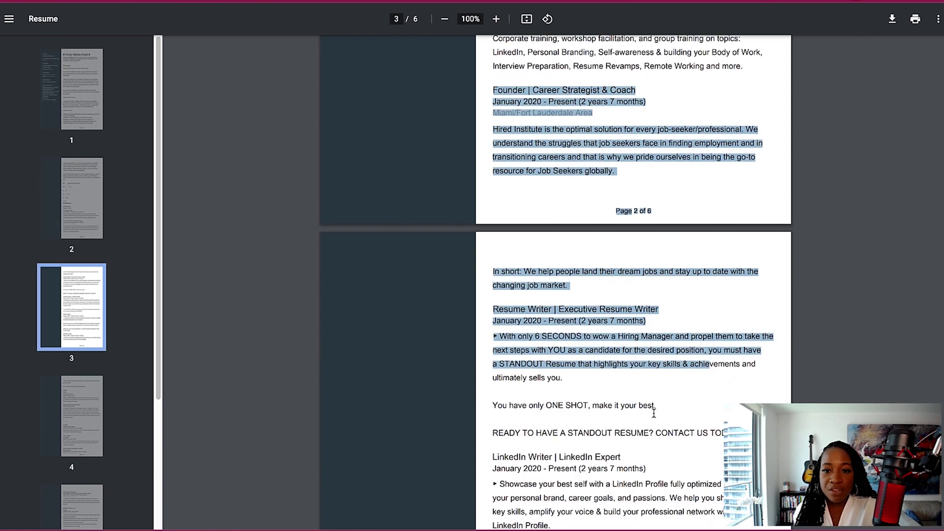
{"action": "scroll", "coordinate": [652, 404], "scroll_direction": "down", "scroll_amount": 15}
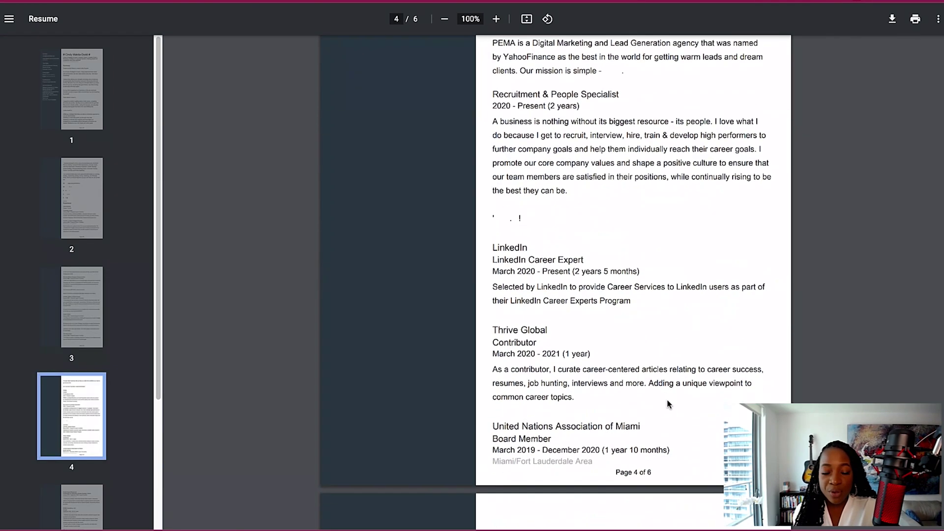
{"action": "scroll", "coordinate": [669, 404], "scroll_direction": "down", "scroll_amount": 10}
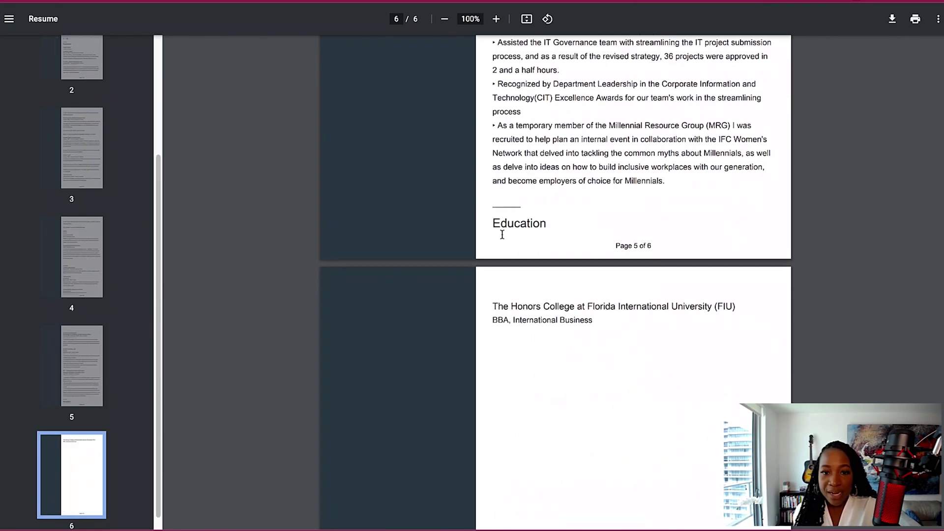
{"action": "left_click_drag", "start_coordinate": [490, 229], "coordinate": [593, 326]}
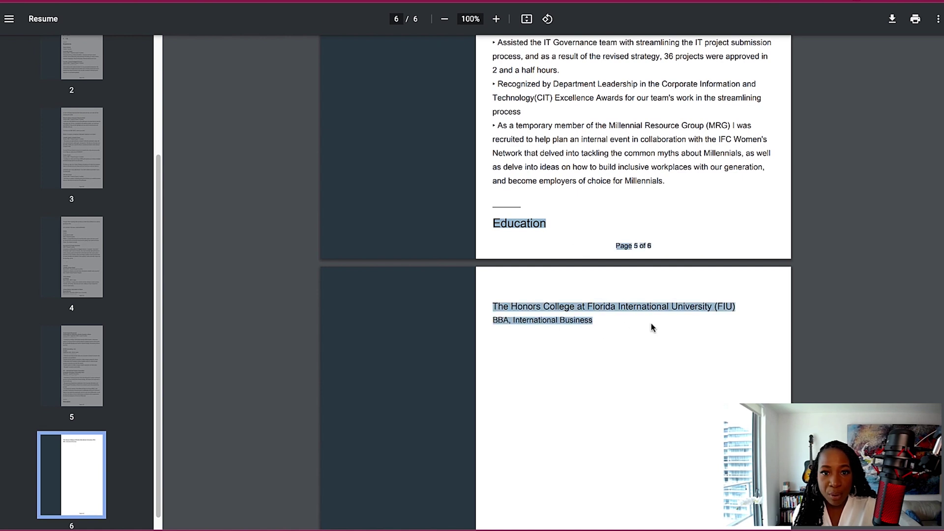
{"action": "scroll", "coordinate": [654, 321], "scroll_direction": "up", "scroll_amount": 20}
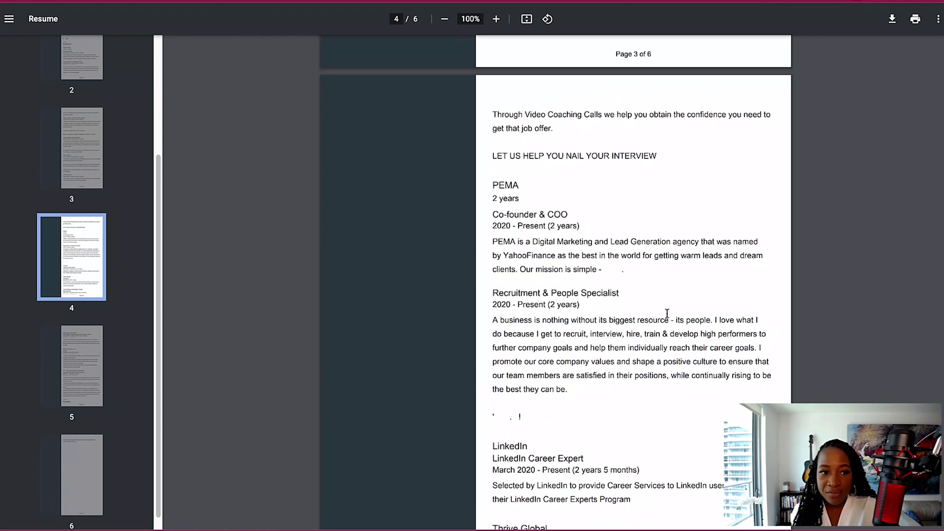
{"action": "scroll", "coordinate": [662, 318], "scroll_direction": "up", "scroll_amount": 15}
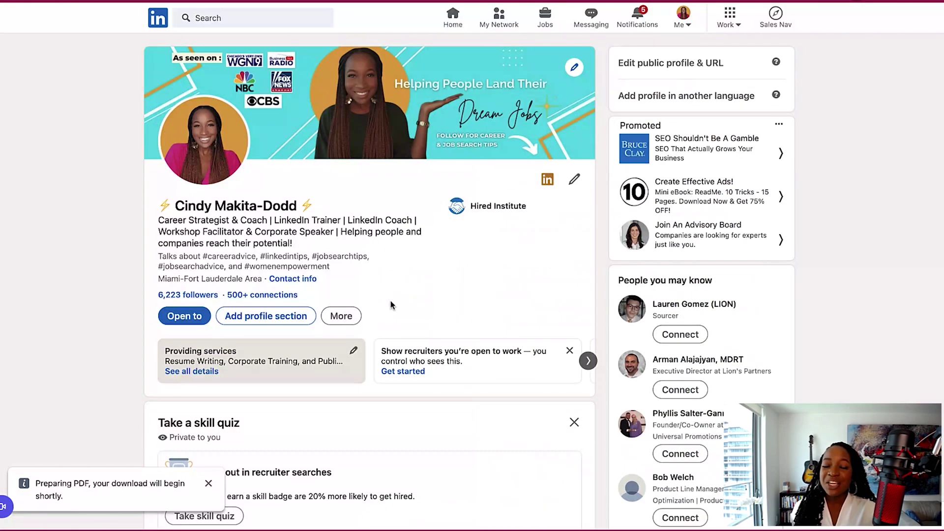
Step: Start building a resume on the LinkedIn profile page, creating it from the profile
{"action": "left_click", "coordinate": [343, 317]}
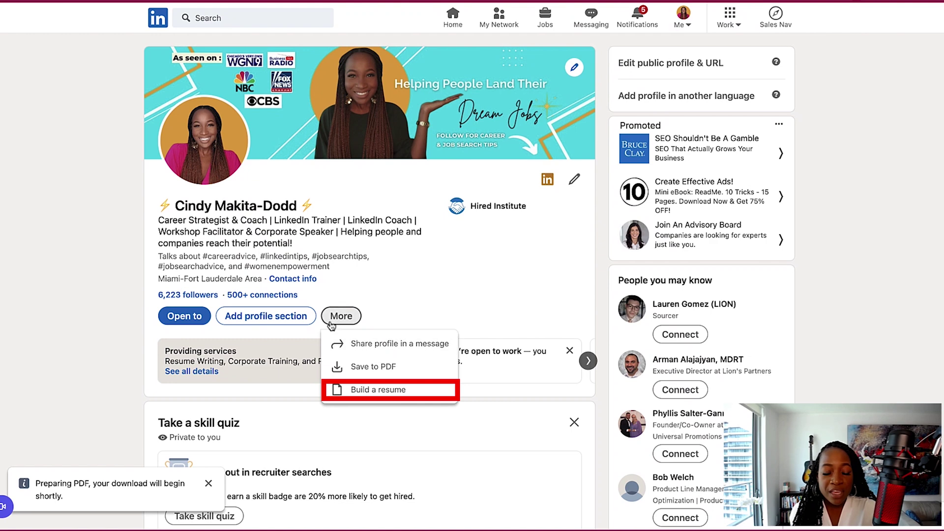
{"action": "left_click", "coordinate": [338, 322]}
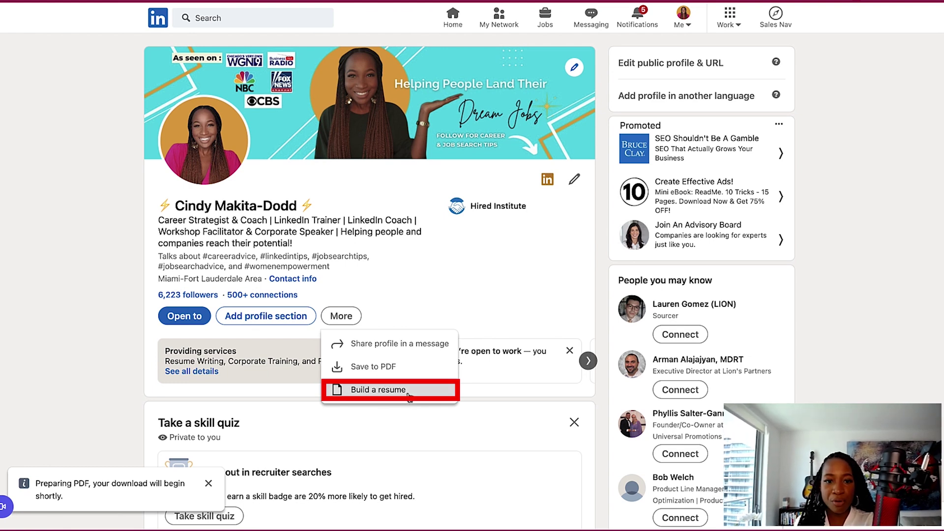
{"action": "left_click", "coordinate": [488, 282]}
{"action": "left_click", "coordinate": [341, 315]}
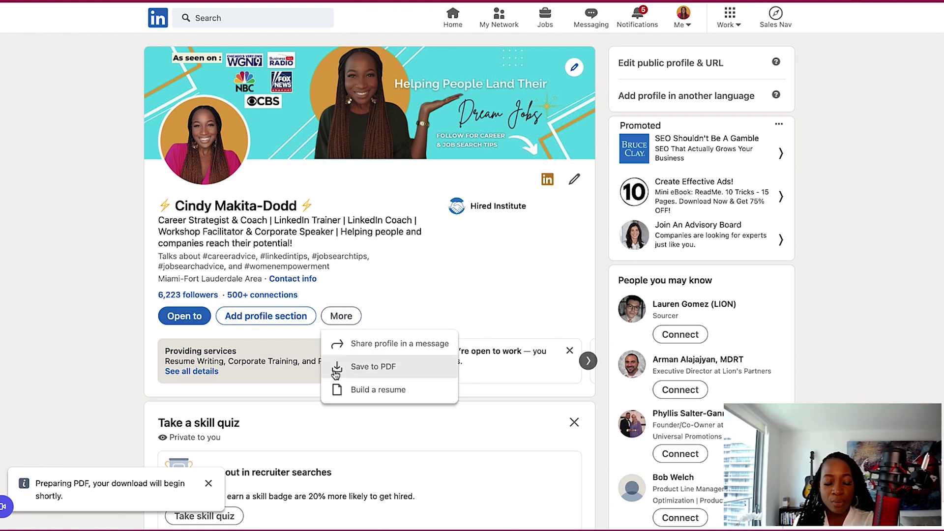
{"action": "left_click", "coordinate": [399, 393]}
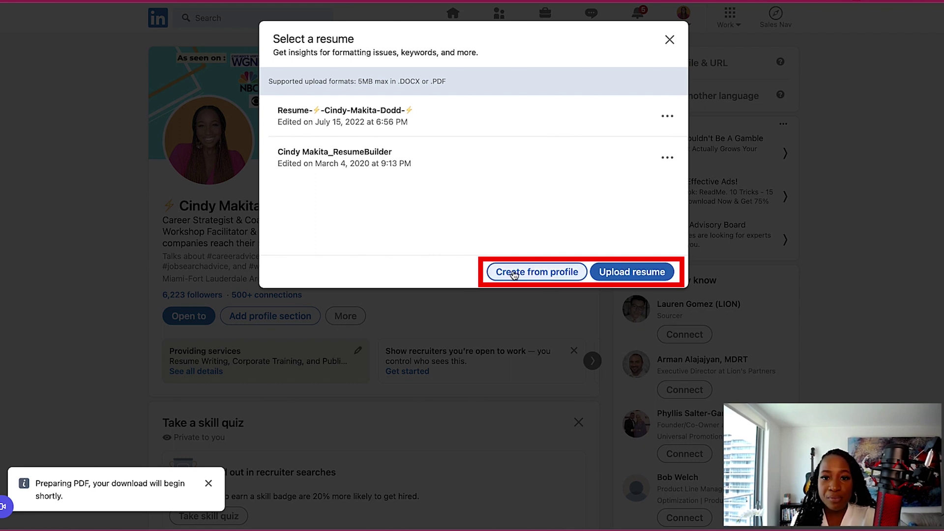
{"action": "left_click", "coordinate": [539, 273]}
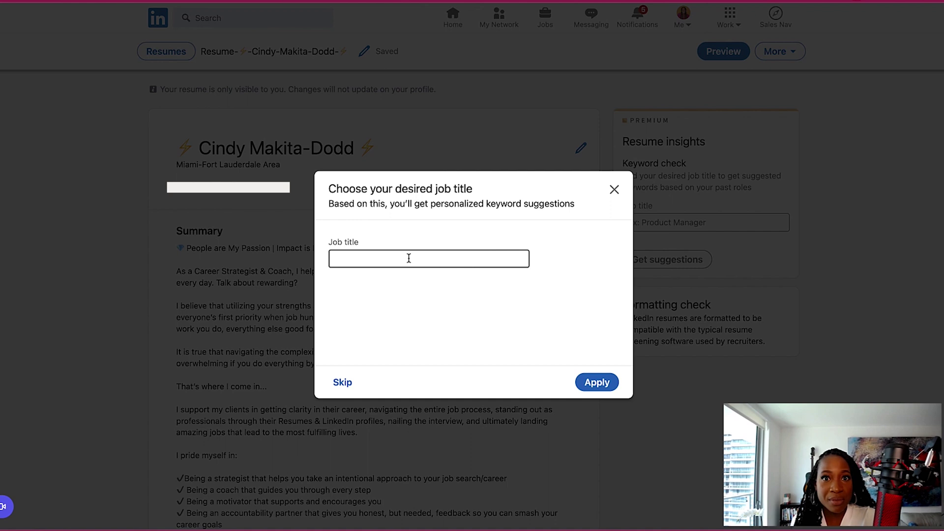
Step: Apply Career Coach as the desired job title and highlight the note about resume changes not updating the profile
{"action": "left_click", "coordinate": [409, 258]}
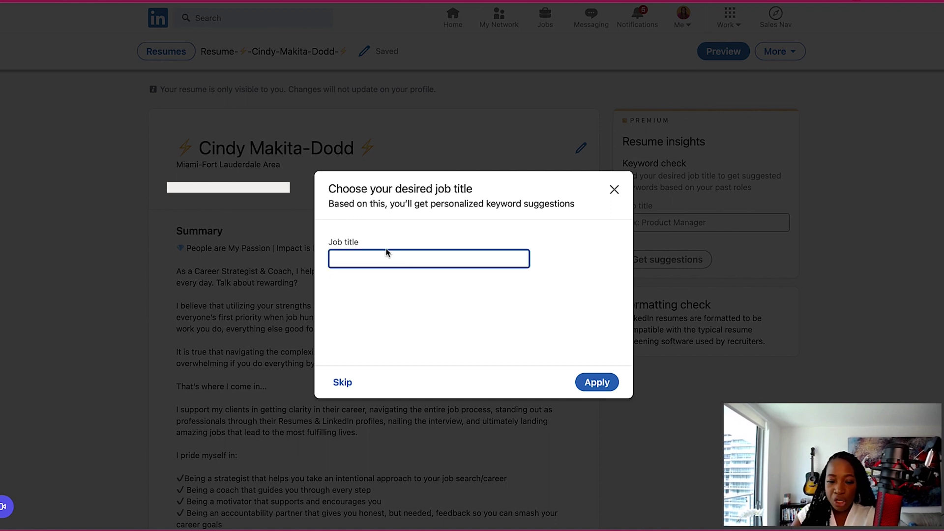
{"action": "type", "text": "Career Co"}
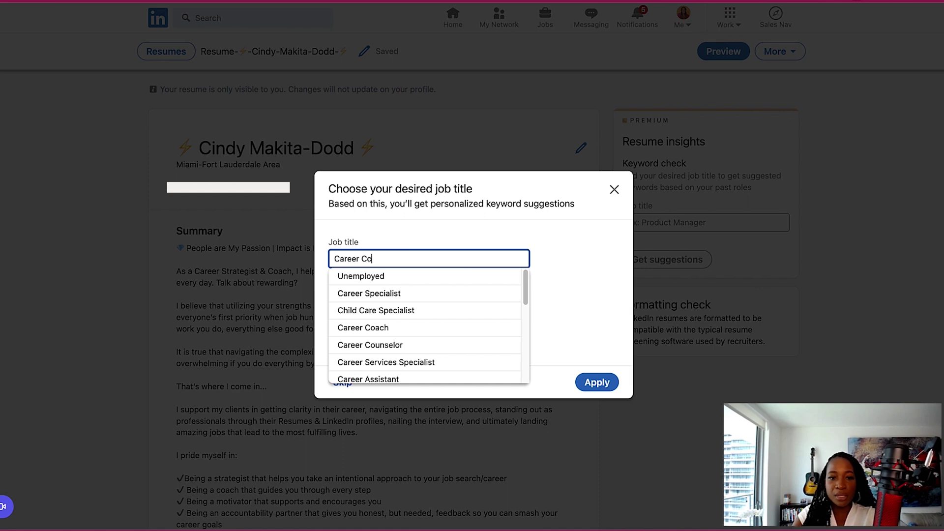
{"action": "type", "text": "ach"}
{"action": "left_click", "coordinate": [385, 274]}
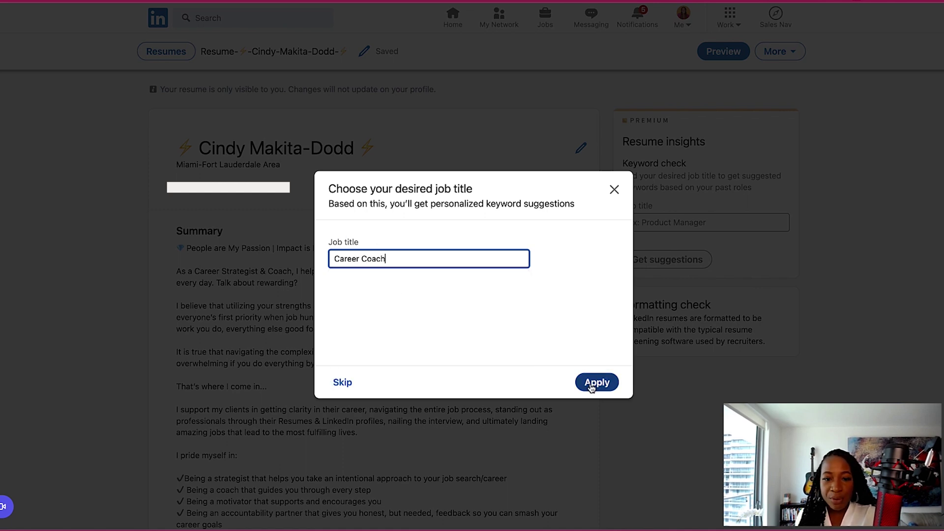
{"action": "left_click", "coordinate": [596, 383]}
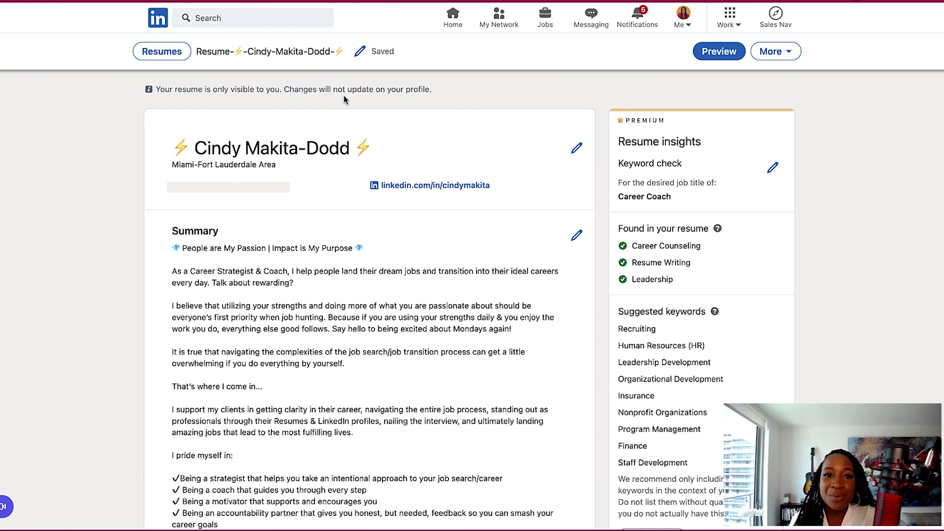
{"action": "left_click_drag", "start_coordinate": [287, 90], "coordinate": [432, 90]}
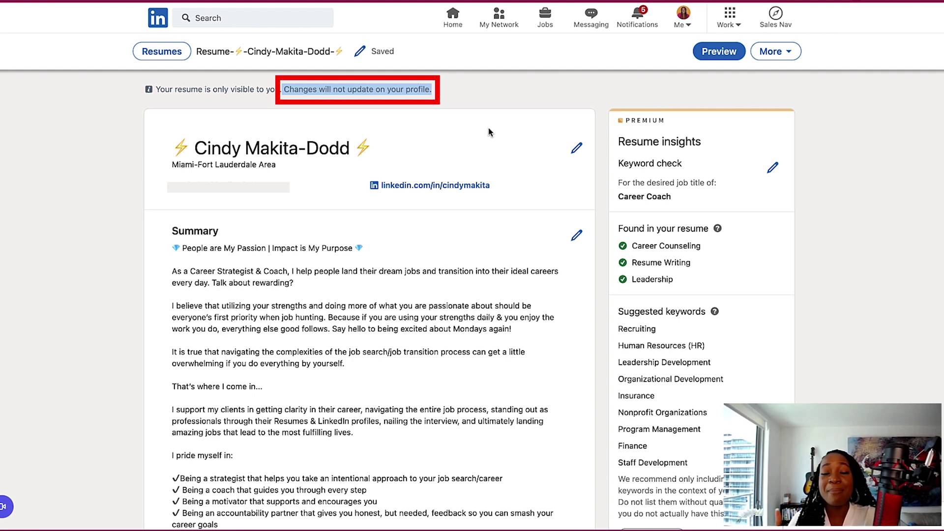
Step: Remove the lightning emojis around the name and clear the location in the resume's contact information, and save the changes
{"action": "scroll", "coordinate": [492, 137], "scroll_direction": "down", "scroll_amount": 1}
{"action": "scroll", "coordinate": [496, 142], "scroll_direction": "down", "scroll_amount": 2}
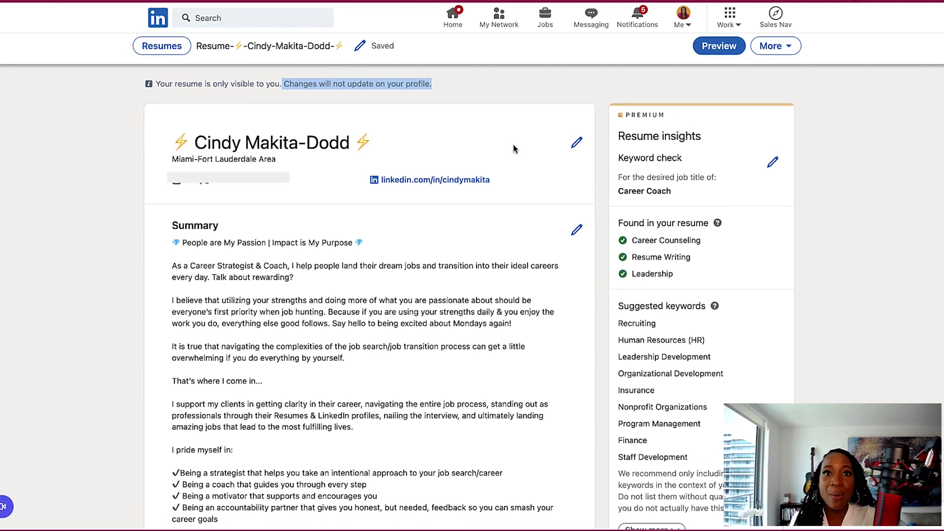
{"action": "left_click", "coordinate": [576, 131]}
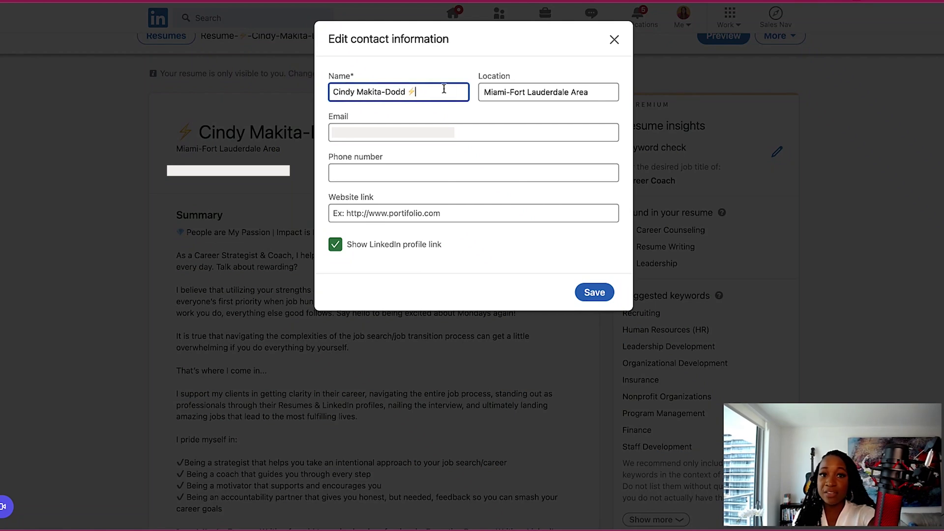
{"action": "key", "text": "BackSpace"}
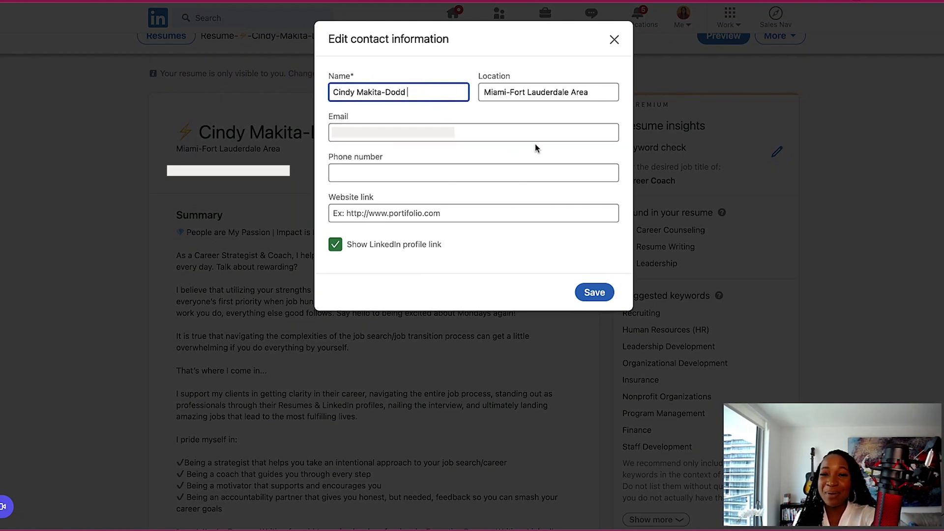
{"action": "left_click", "coordinate": [589, 293]}
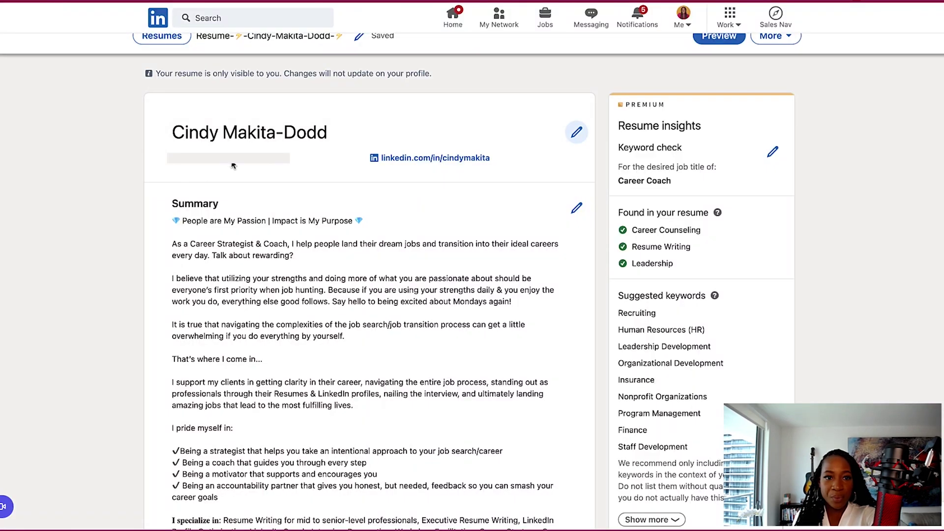
{"action": "scroll", "coordinate": [408, 286], "scroll_direction": "down", "scroll_amount": 1}
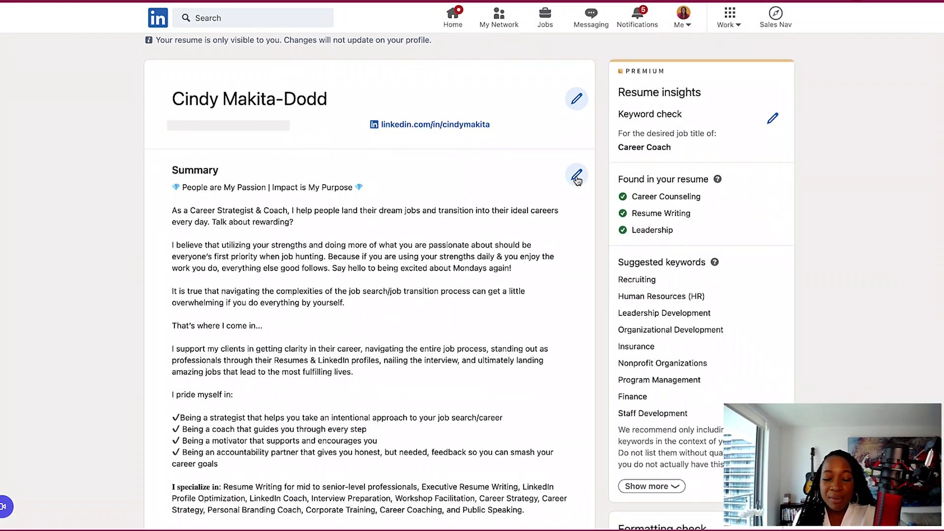
{"action": "scroll", "coordinate": [480, 227], "scroll_direction": "down", "scroll_amount": 7}
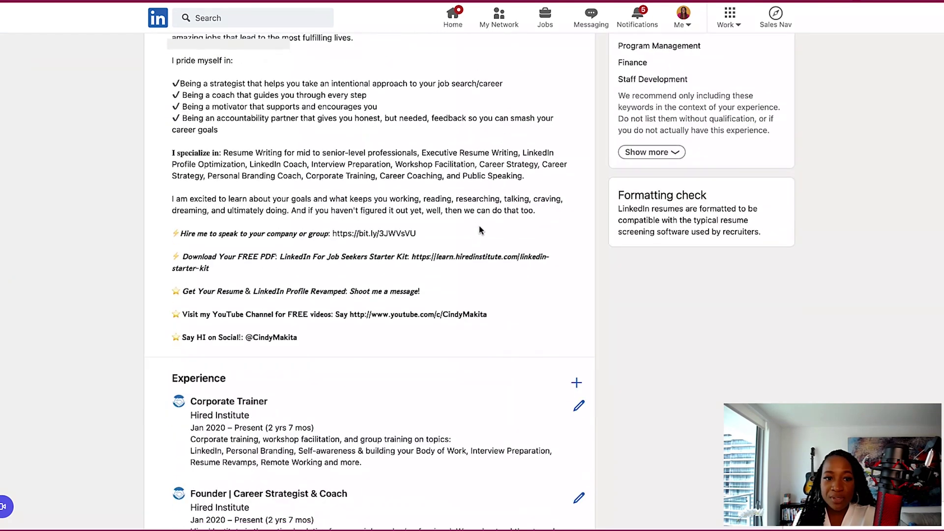
{"action": "scroll", "coordinate": [480, 228], "scroll_direction": "up", "scroll_amount": 5}
{"action": "scroll", "coordinate": [480, 231], "scroll_direction": "down", "scroll_amount": 3}
{"action": "scroll", "coordinate": [540, 148], "scroll_direction": "up", "scroll_amount": 4}
{"action": "left_click", "coordinate": [574, 113]}
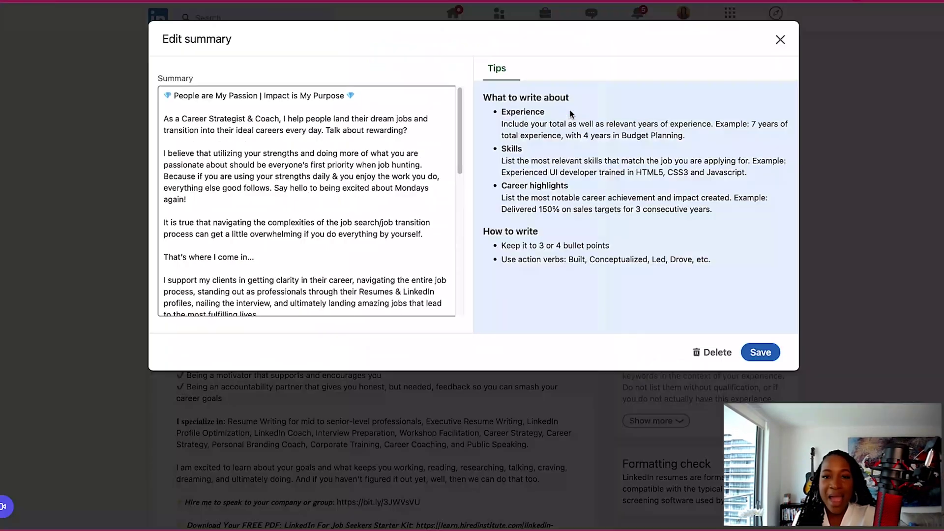
{"action": "left_click", "coordinate": [387, 177]}
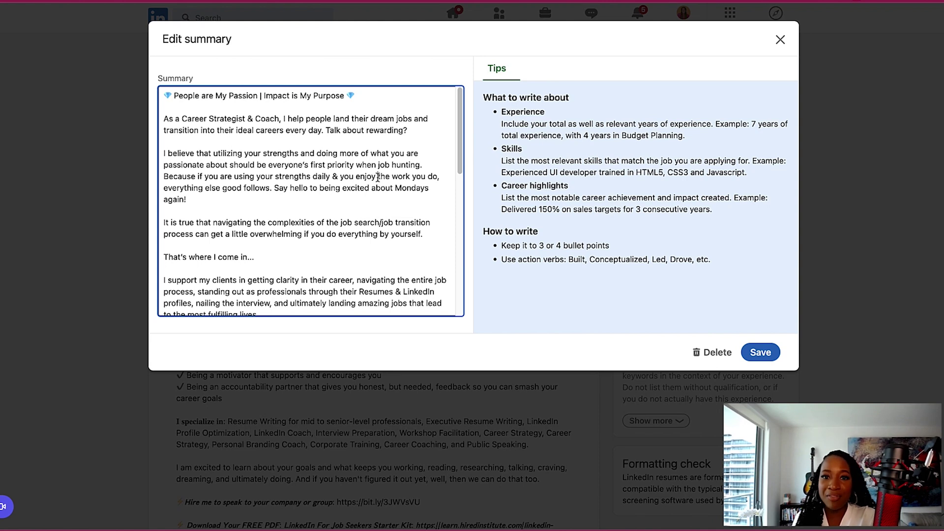
{"action": "left_click", "coordinate": [779, 40]}
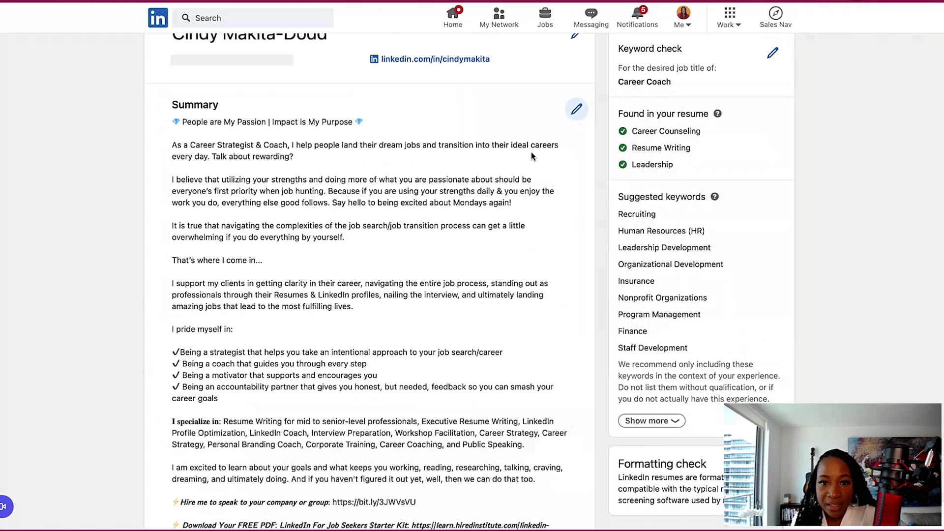
Step: Open the resume summary for editing and review its tips on what to write about and how to write
{"action": "left_click", "coordinate": [576, 110]}
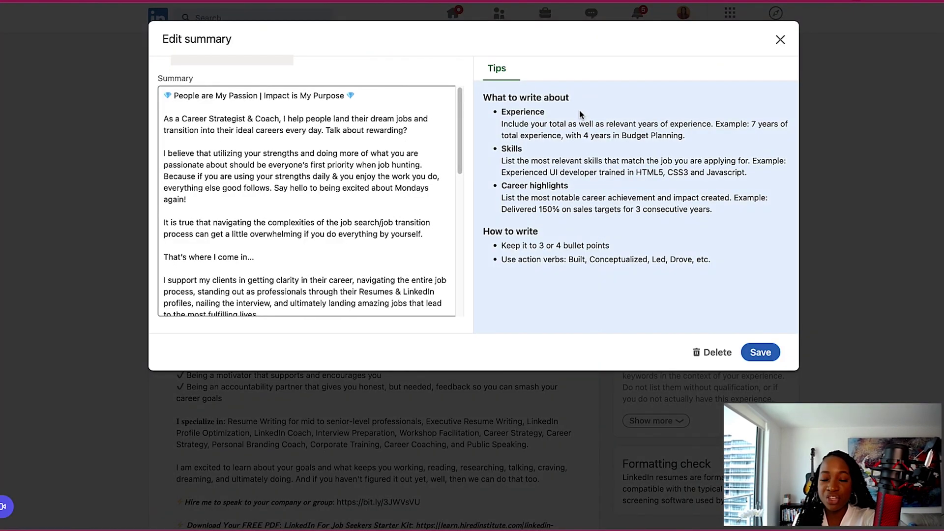
{"action": "left_click_drag", "start_coordinate": [485, 69], "coordinate": [509, 73]}
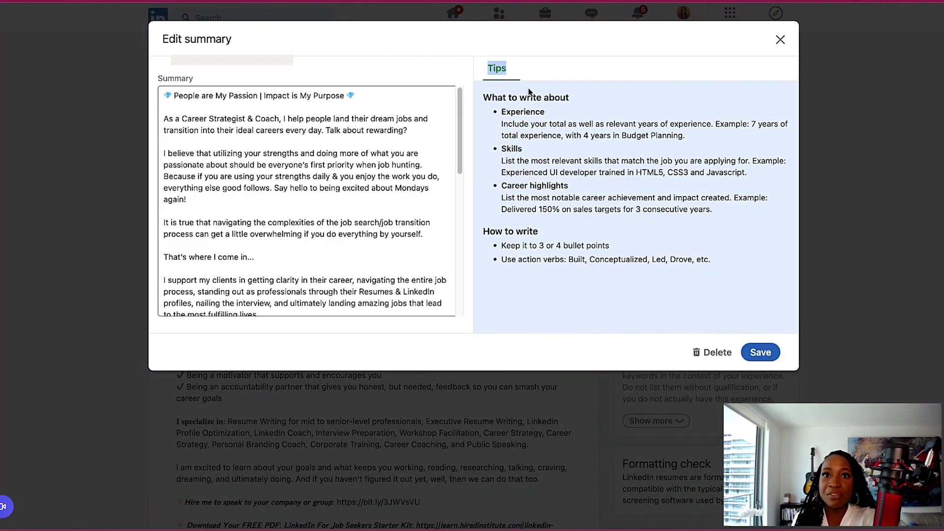
{"action": "left_click_drag", "start_coordinate": [483, 98], "coordinate": [587, 102]}
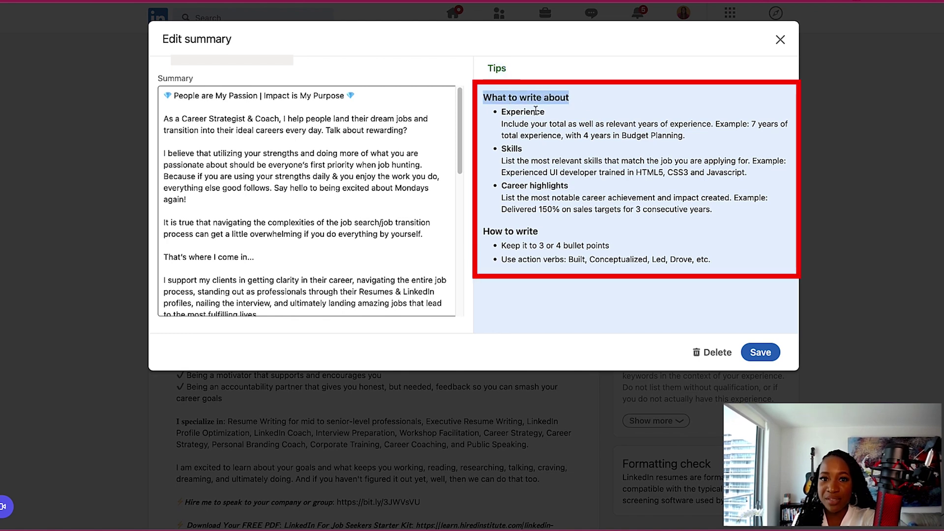
{"action": "left_click", "coordinate": [518, 114]}
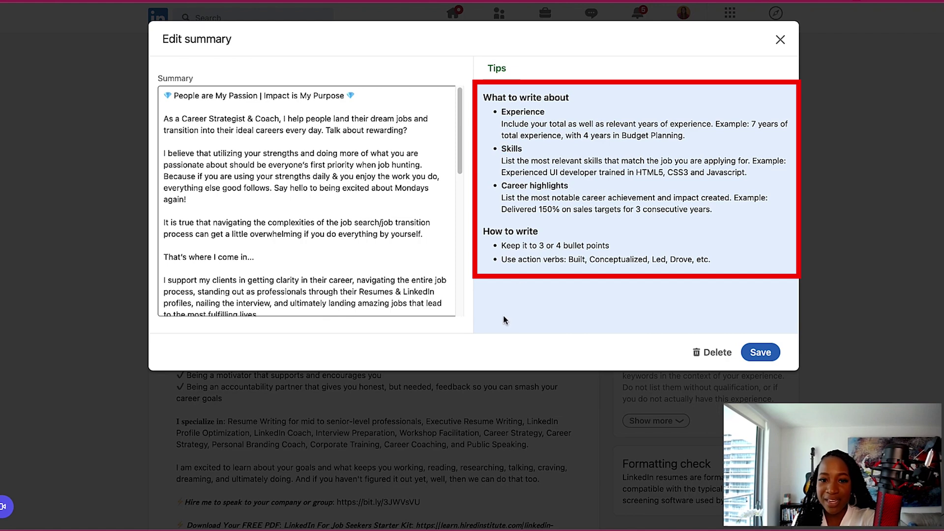
{"action": "left_click_drag", "start_coordinate": [482, 232], "coordinate": [607, 249]}
{"action": "left_click_drag", "start_coordinate": [501, 259], "coordinate": [742, 267]}
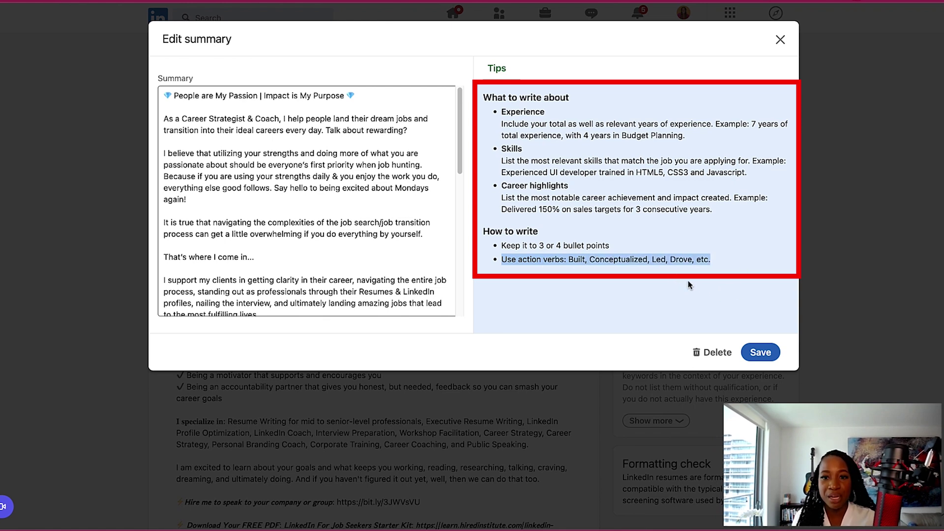
Step: Delete the promotional lines at the end of the summary, from "Hire me to speak" through "Say HI on Social", and save it
{"action": "left_click", "coordinate": [260, 186]}
{"action": "scroll", "coordinate": [260, 191], "scroll_direction": "down", "scroll_amount": 10}
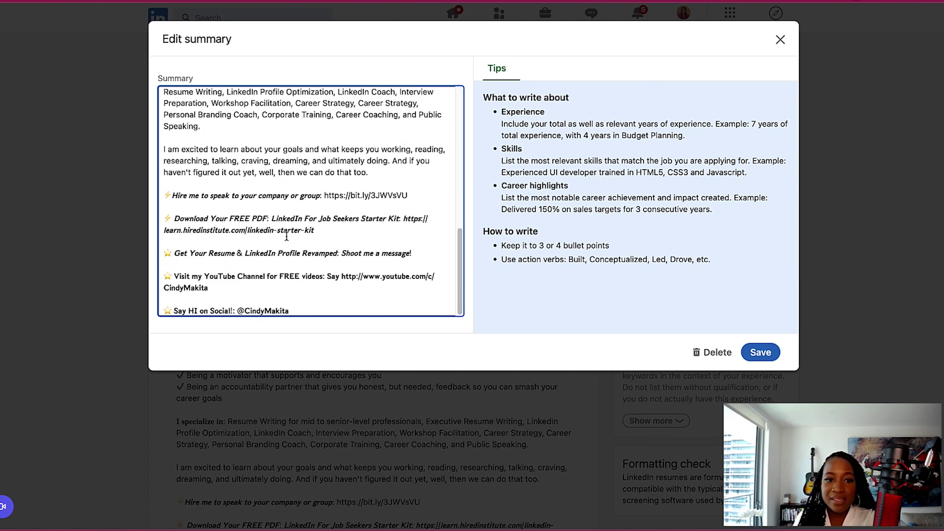
{"action": "left_click_drag", "start_coordinate": [302, 311], "coordinate": [164, 195]}
{"action": "key", "text": "BackSpace"}
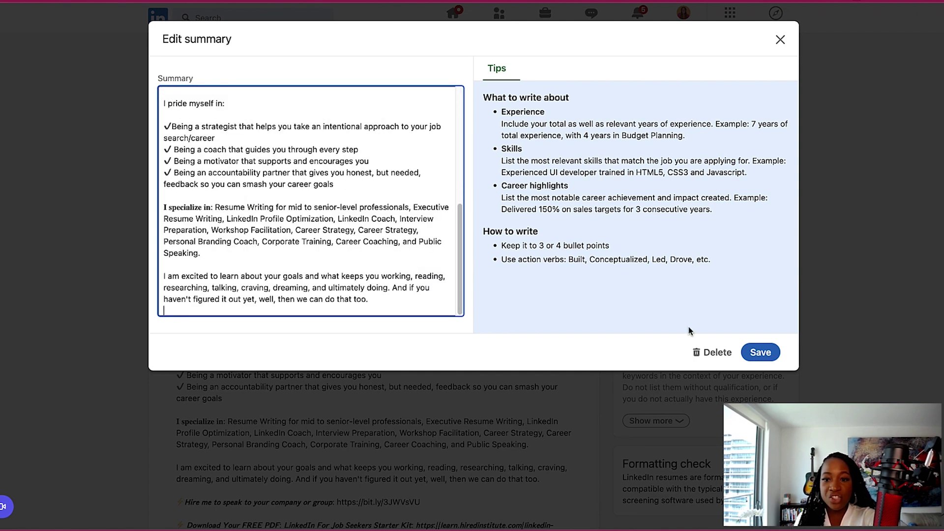
{"action": "left_click", "coordinate": [759, 352]}
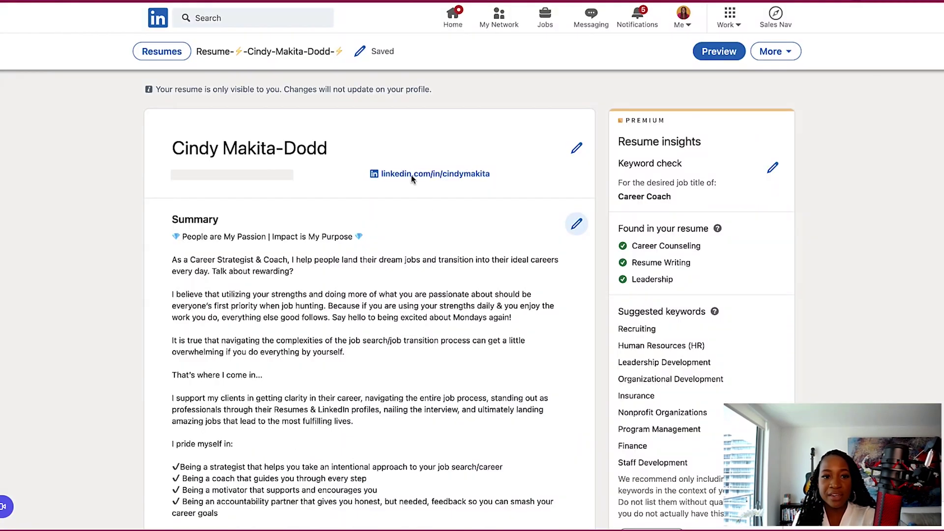
Step: Check the shortened summary and look through the entries in the resume's Experience section
{"action": "scroll", "coordinate": [425, 203], "scroll_direction": "down", "scroll_amount": 1}
{"action": "scroll", "coordinate": [423, 201], "scroll_direction": "down", "scroll_amount": 3}
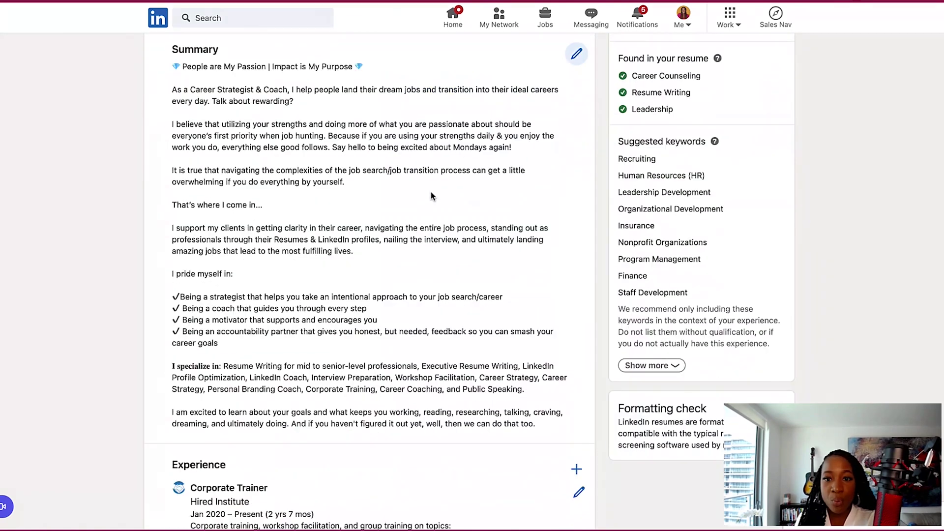
{"action": "scroll", "coordinate": [433, 195], "scroll_direction": "down", "scroll_amount": 6}
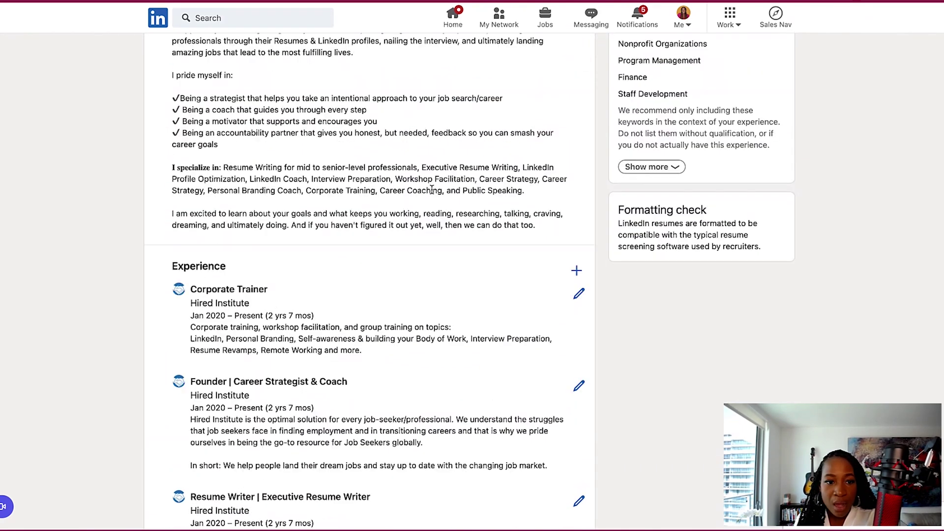
{"action": "scroll", "coordinate": [371, 160], "scroll_direction": "down", "scroll_amount": 12}
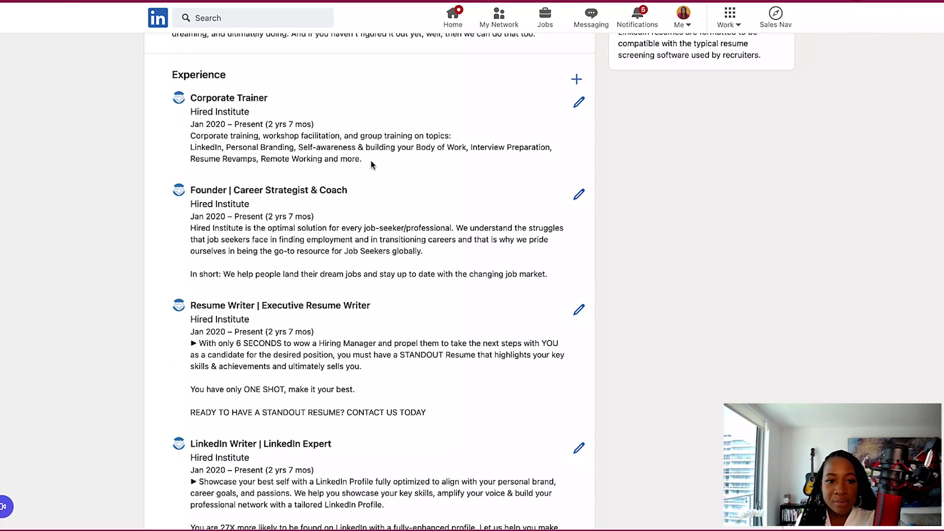
{"action": "scroll", "coordinate": [372, 164], "scroll_direction": "down", "scroll_amount": 11}
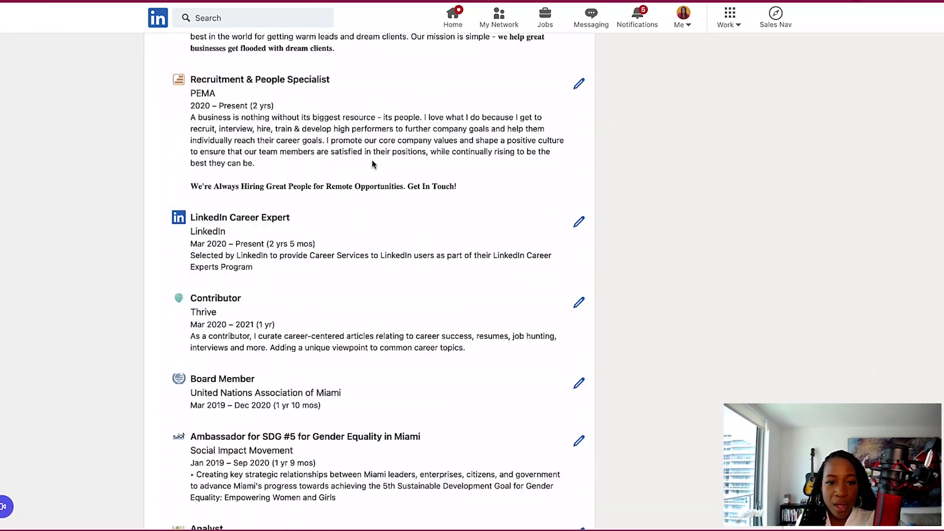
Step: Review the Education, Licenses & certifications, Skills, and Honors & awards sections, and return to the beginning of the resume
{"action": "scroll", "coordinate": [373, 163], "scroll_direction": "down", "scroll_amount": 13}
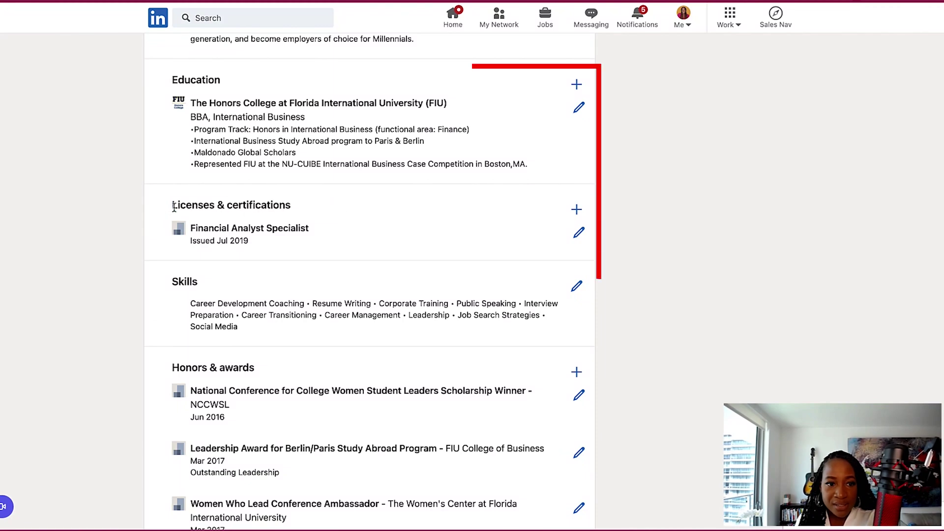
{"action": "left_click_drag", "start_coordinate": [166, 207], "coordinate": [316, 205]}
{"action": "left_click_drag", "start_coordinate": [177, 293], "coordinate": [228, 282]}
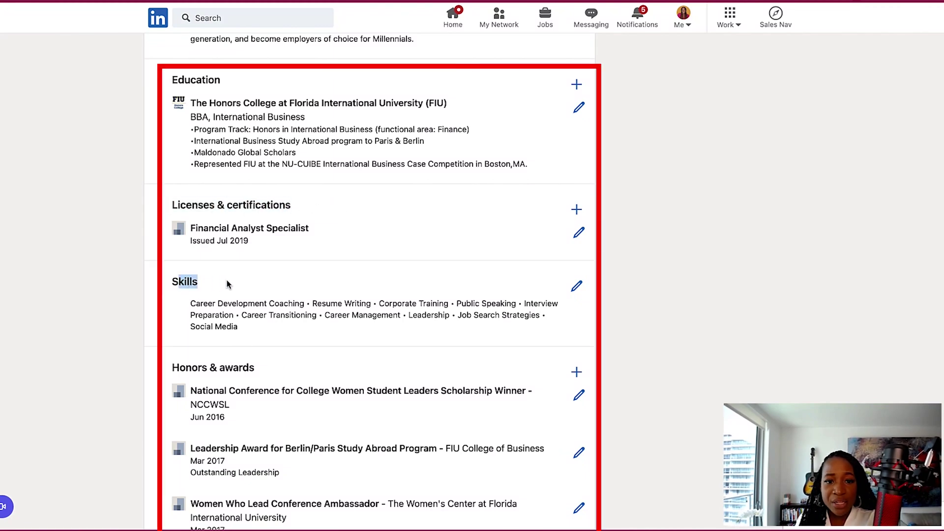
{"action": "left_click", "coordinate": [231, 284]}
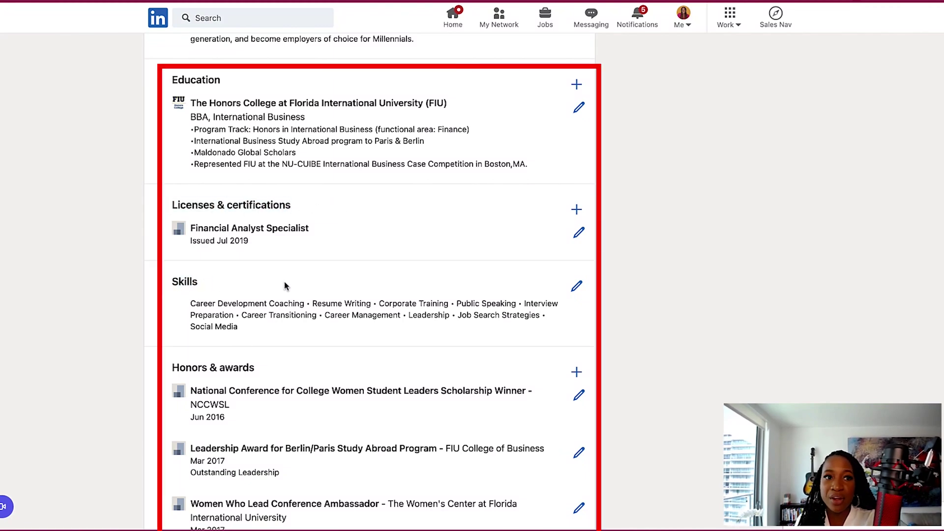
{"action": "scroll", "coordinate": [285, 294], "scroll_direction": "down", "scroll_amount": 5}
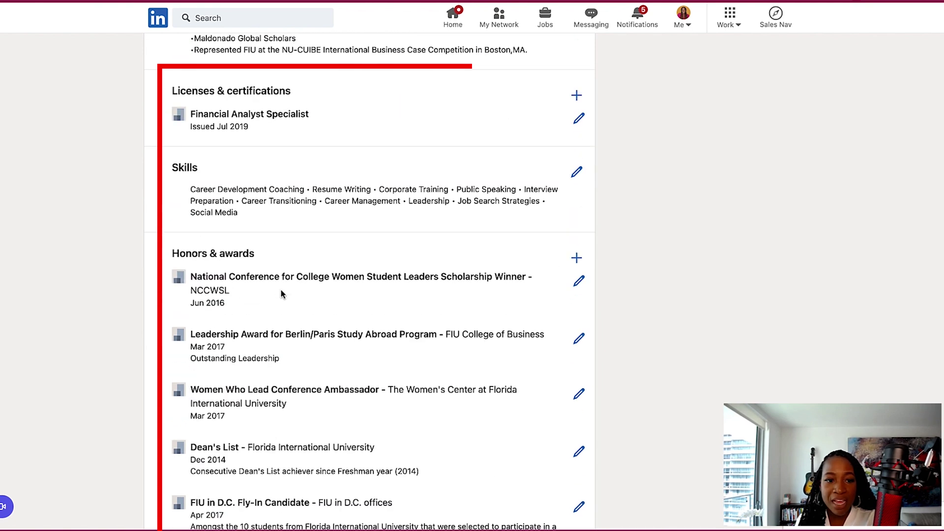
{"action": "scroll", "coordinate": [276, 288], "scroll_direction": "down", "scroll_amount": 9}
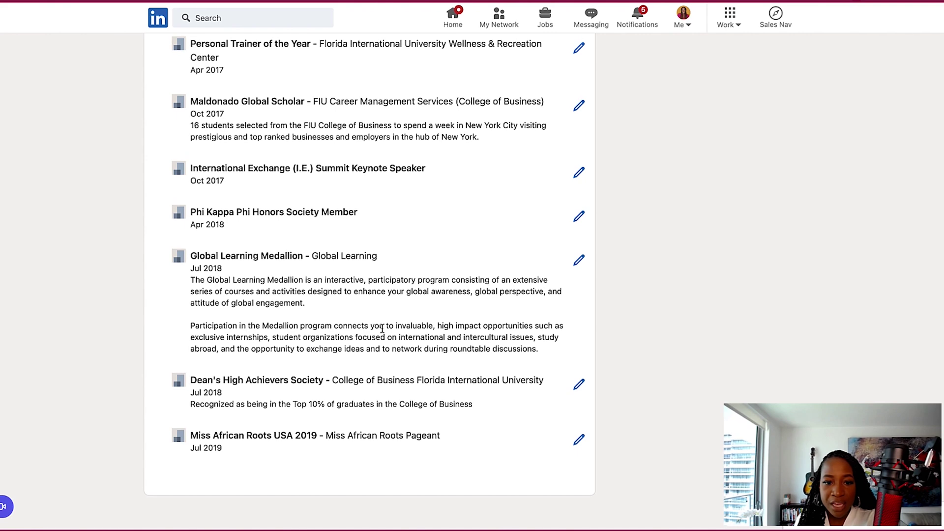
{"action": "scroll", "coordinate": [417, 313], "scroll_direction": "up", "scroll_amount": 10}
{"action": "scroll", "coordinate": [417, 312], "scroll_direction": "up", "scroll_amount": 15}
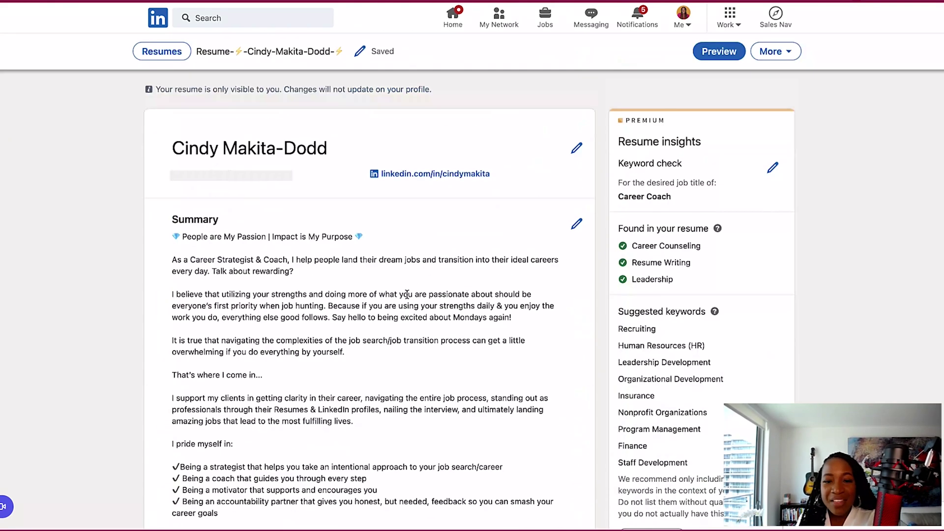
Step: Examine the Resume insights, highlighting the keyword check for Career Coach and the keywords found in the resume
{"action": "scroll", "coordinate": [703, 162], "scroll_direction": "down", "scroll_amount": 1}
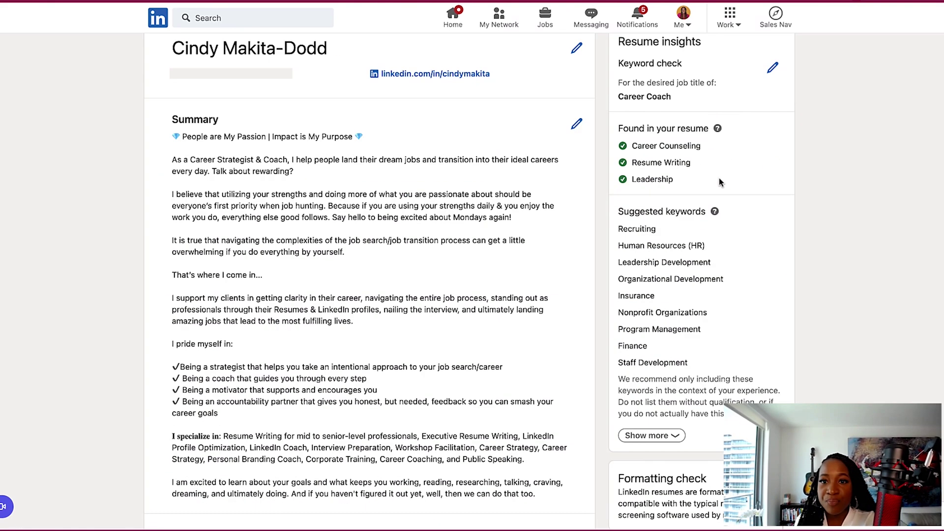
{"action": "scroll", "coordinate": [700, 117], "scroll_direction": "up", "scroll_amount": 1}
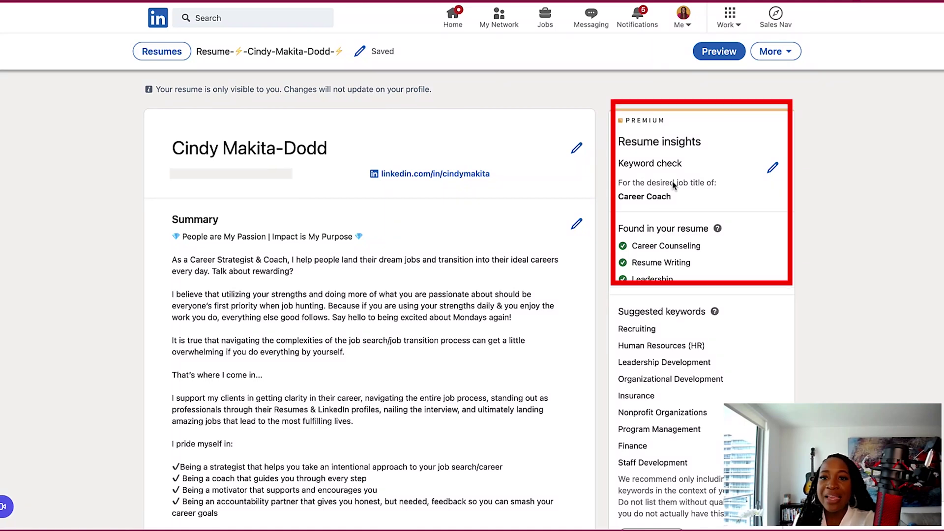
{"action": "scroll", "coordinate": [672, 181], "scroll_direction": "down", "scroll_amount": 1}
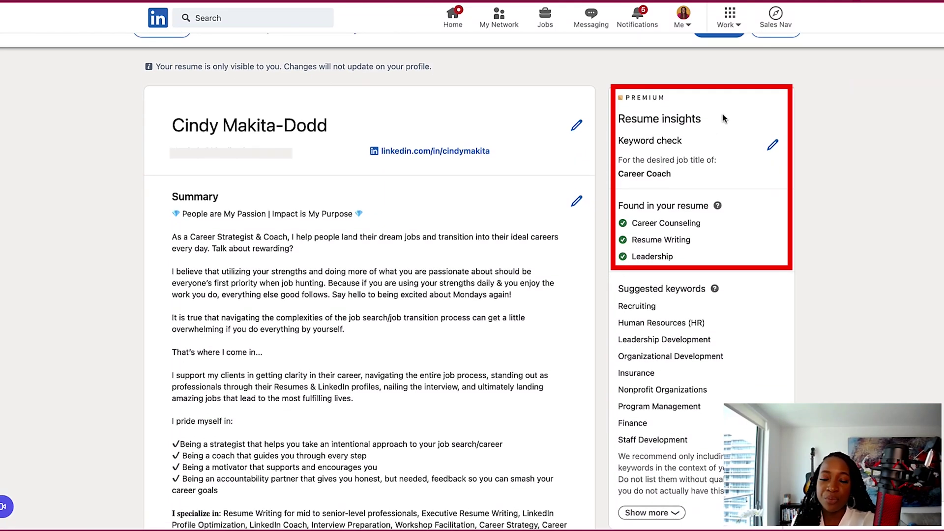
{"action": "scroll", "coordinate": [718, 128], "scroll_direction": "down", "scroll_amount": 2}
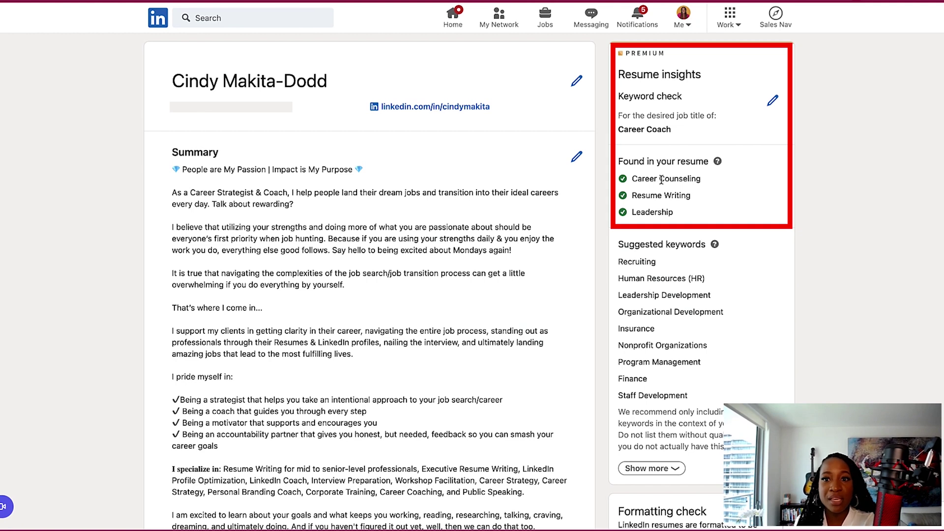
{"action": "left_click_drag", "start_coordinate": [621, 73], "coordinate": [729, 136]}
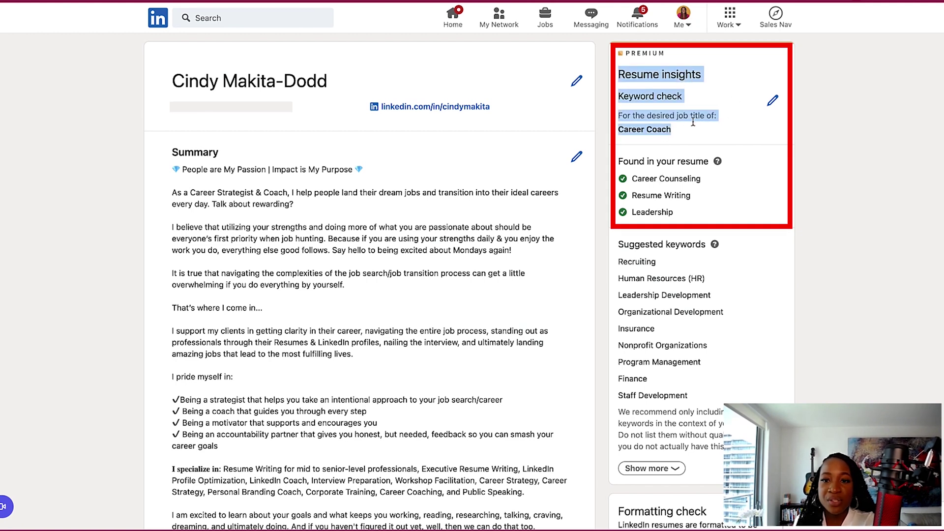
{"action": "scroll", "coordinate": [644, 137], "scroll_direction": "down", "scroll_amount": 1}
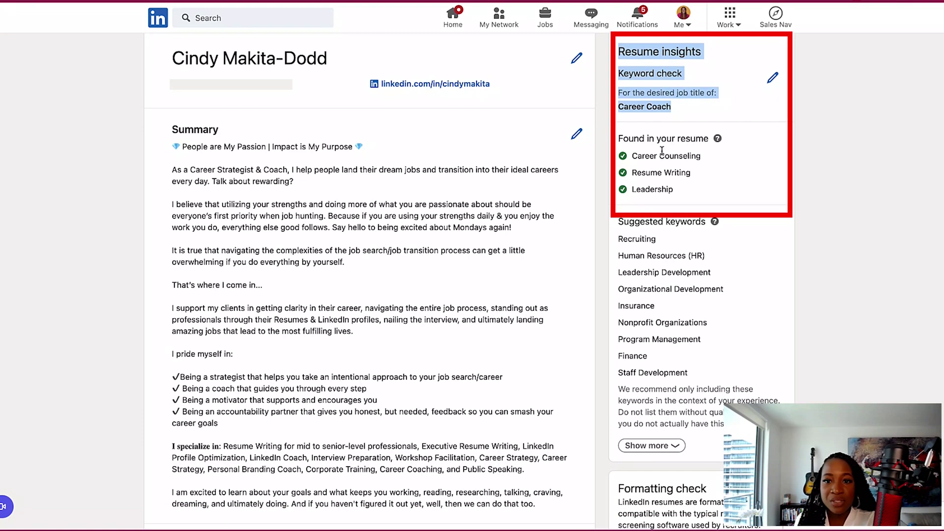
{"action": "left_click", "coordinate": [662, 153]}
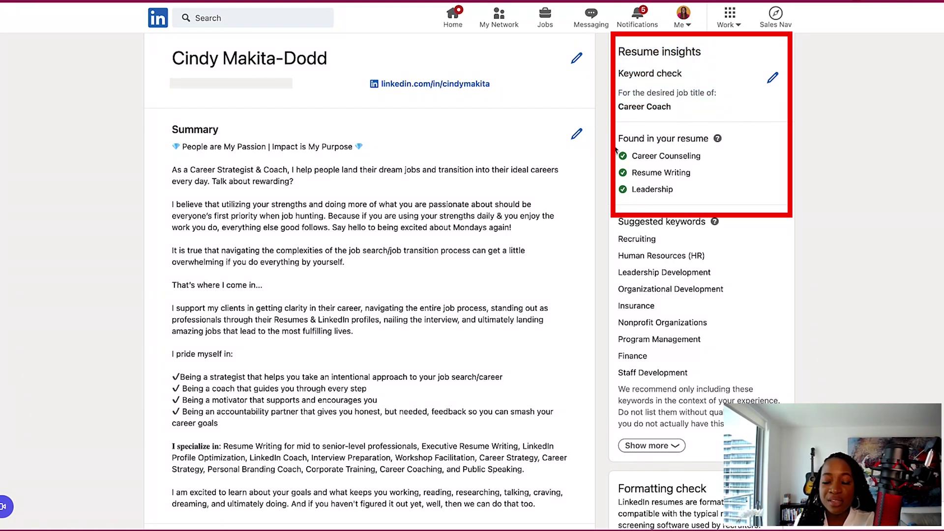
{"action": "left_click_drag", "start_coordinate": [618, 133], "coordinate": [704, 193]}
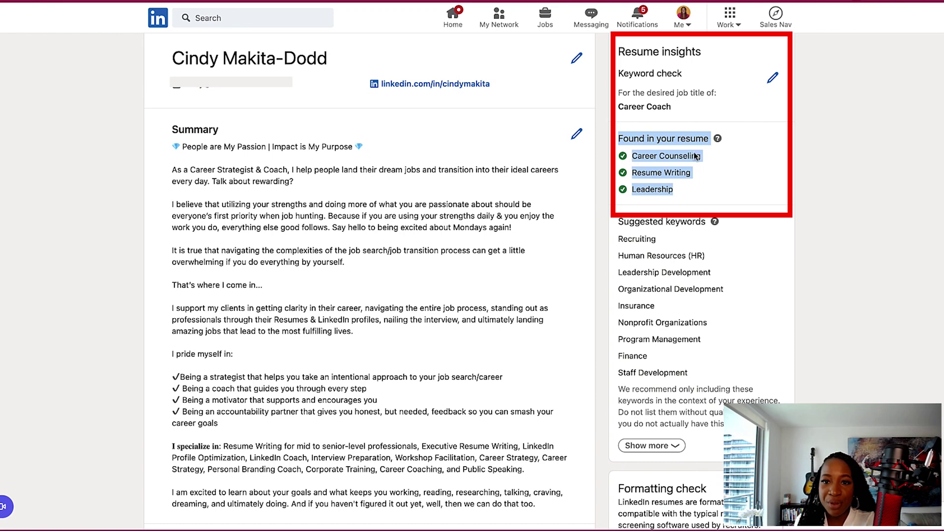
Step: Examine the suggested keywords for the resume, highlighting the list from Recruiting through Staff Development
{"action": "scroll", "coordinate": [719, 183], "scroll_direction": "down", "scroll_amount": 2}
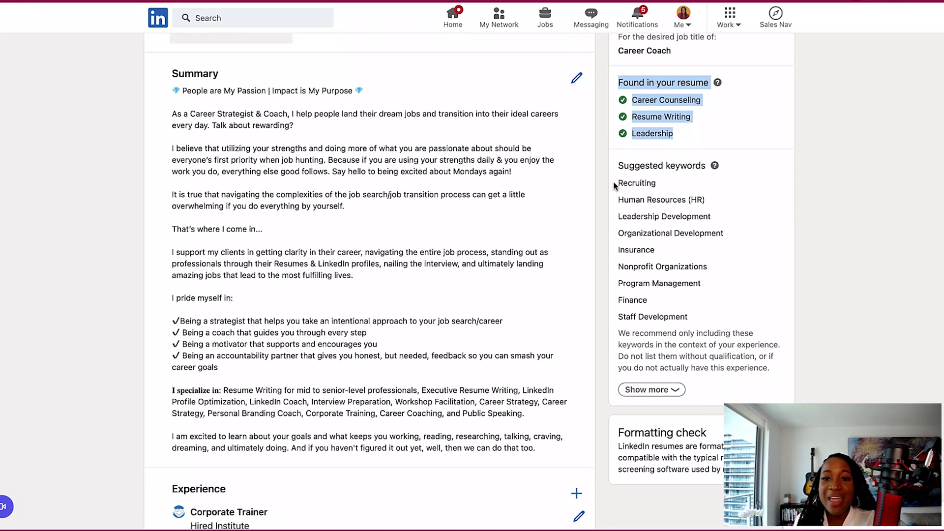
{"action": "mouse_move", "coordinate": [616, 183]}
{"action": "left_mouse_down"}
{"action": "mouse_move", "coordinate": [710, 245]}
{"action": "mouse_move", "coordinate": [720, 313]}
{"action": "left_mouse_up"}
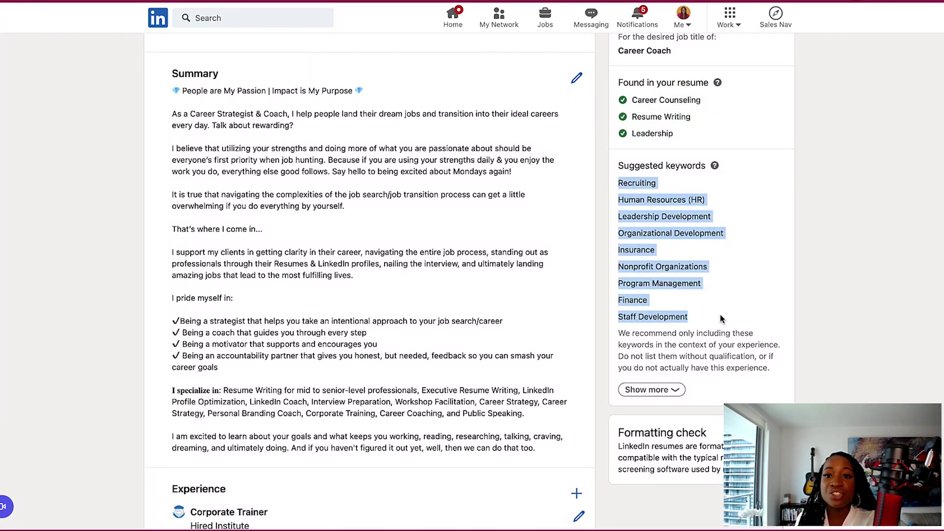
{"action": "left_click", "coordinate": [720, 314]}
{"action": "scroll", "coordinate": [692, 316], "scroll_direction": "down", "scroll_amount": 1}
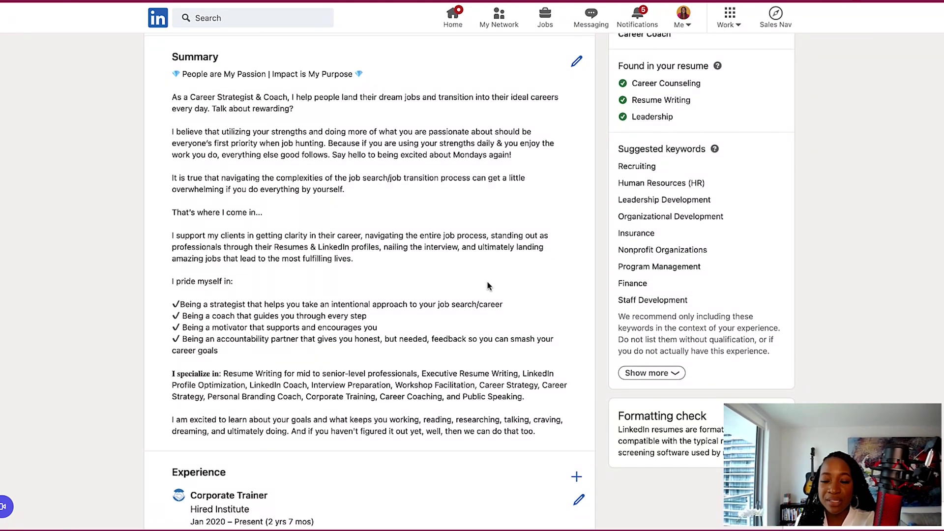
{"action": "scroll", "coordinate": [686, 278], "scroll_direction": "down", "scroll_amount": 1}
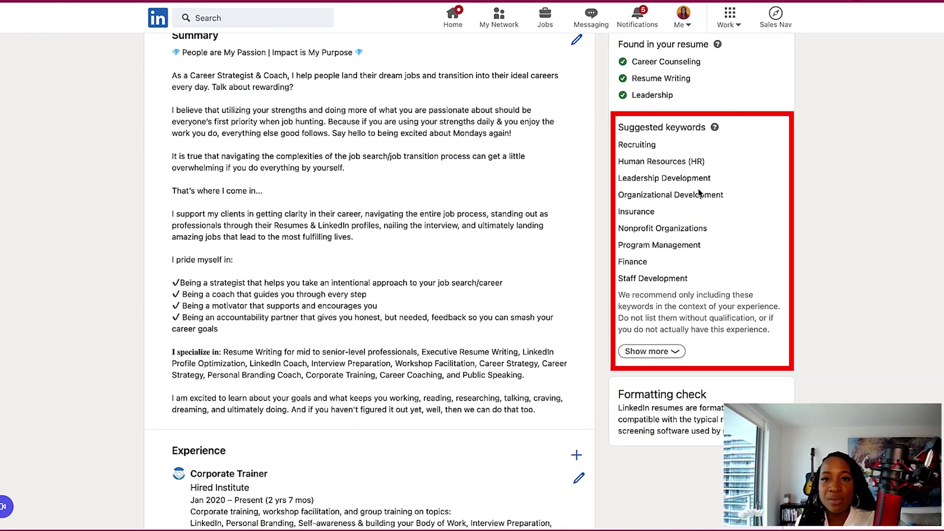
{"action": "scroll", "coordinate": [477, 237], "scroll_direction": "down", "scroll_amount": 1}
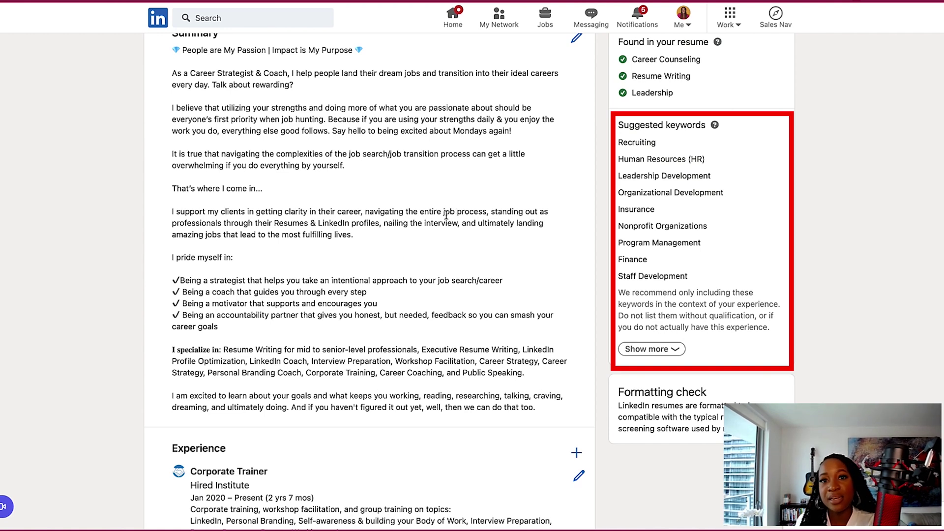
Step: Look over the resume down to the Honors & awards entries and download it as a PDF
{"action": "scroll", "coordinate": [448, 207], "scroll_direction": "down", "scroll_amount": 15}
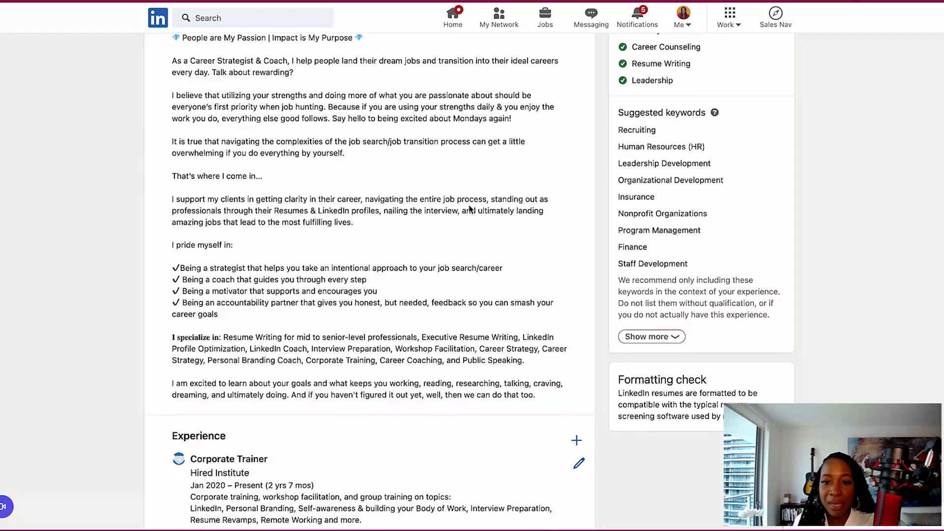
{"action": "scroll", "coordinate": [454, 206], "scroll_direction": "down", "scroll_amount": 20}
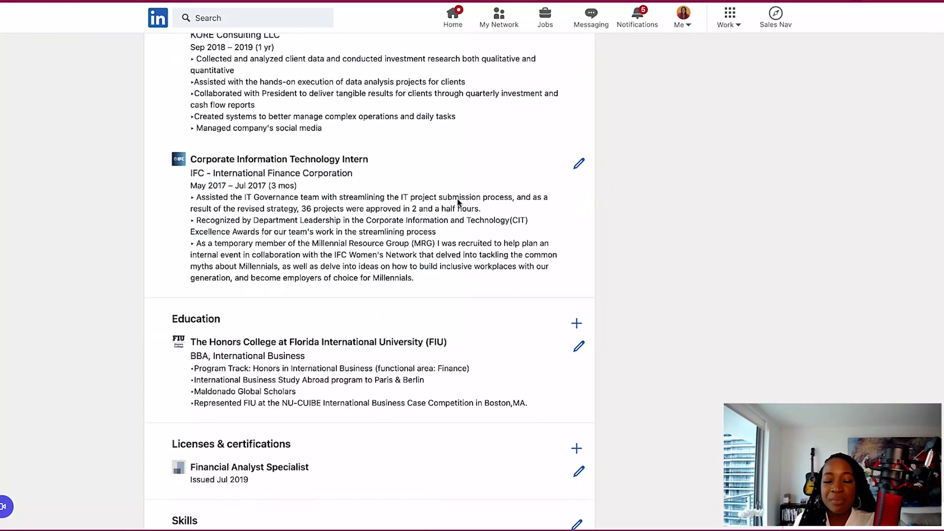
{"action": "scroll", "coordinate": [460, 201], "scroll_direction": "down", "scroll_amount": 5}
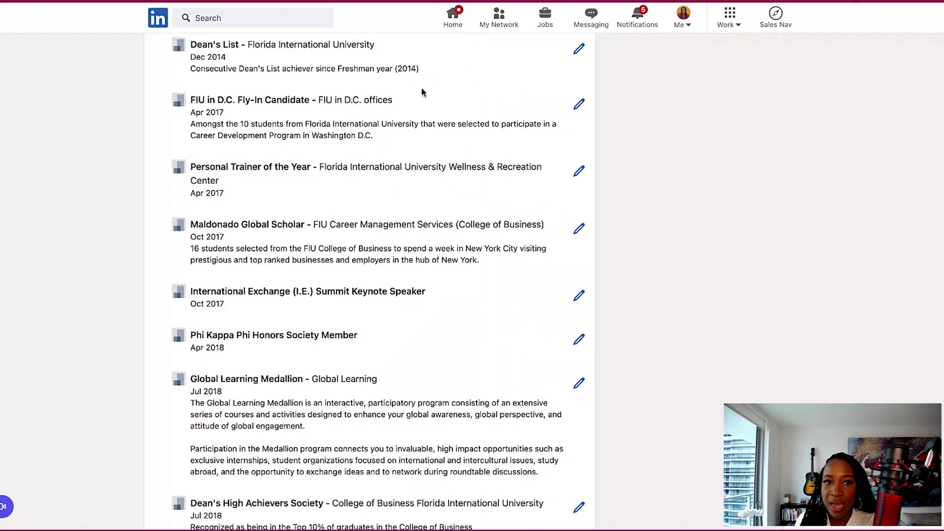
{"action": "scroll", "coordinate": [511, 276], "scroll_direction": "up", "scroll_amount": 20}
{"action": "scroll", "coordinate": [513, 294], "scroll_direction": "up", "scroll_amount": 6}
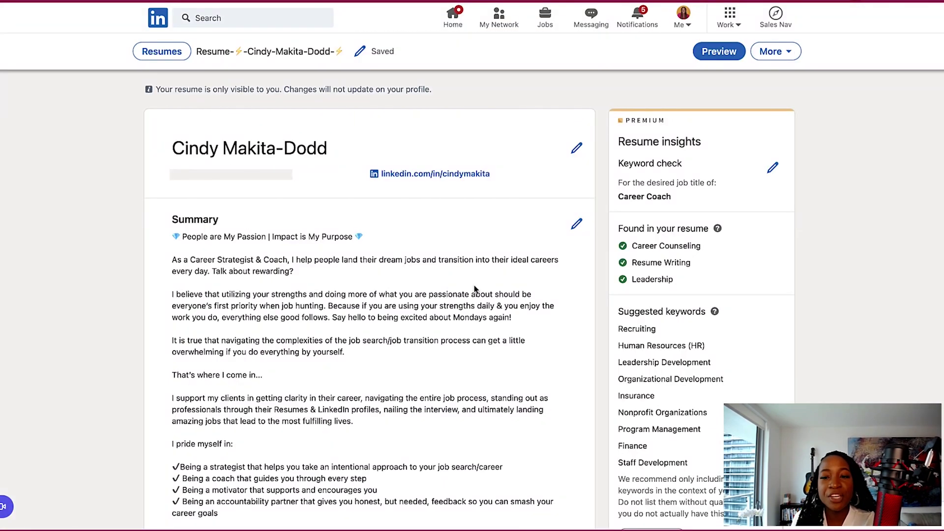
{"action": "left_click", "coordinate": [777, 54]}
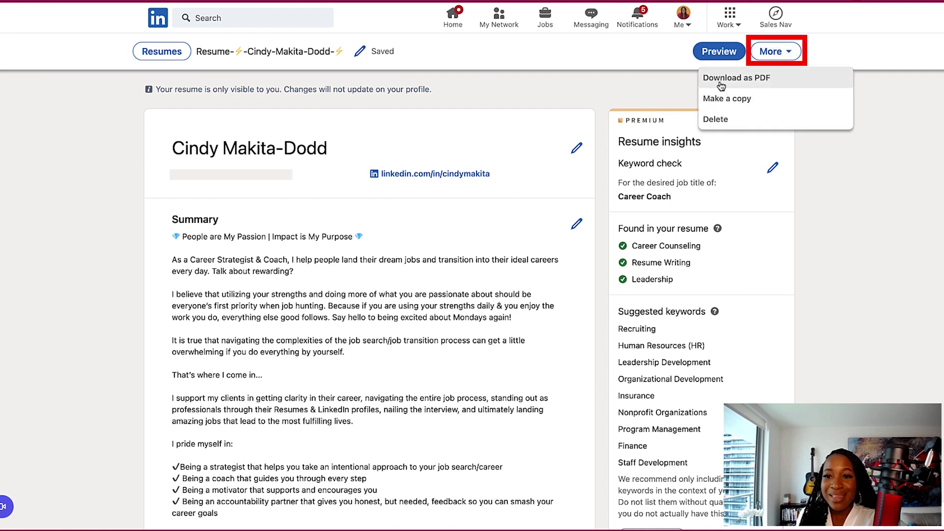
{"action": "left_click", "coordinate": [755, 80]}
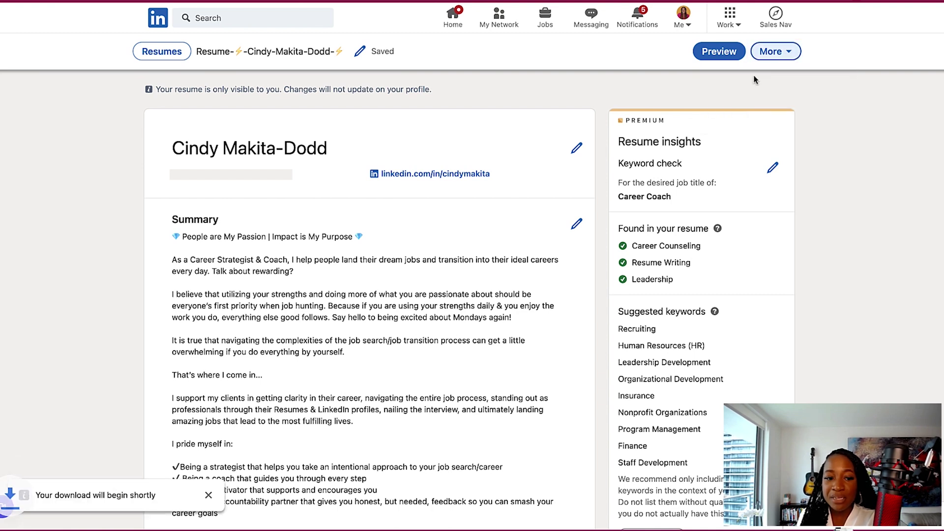
Step: Remove both lightning-bolt emojis and their extra hyphens from the resume name, save it, and highlight the cleaned name
{"action": "left_click", "coordinate": [361, 51]}
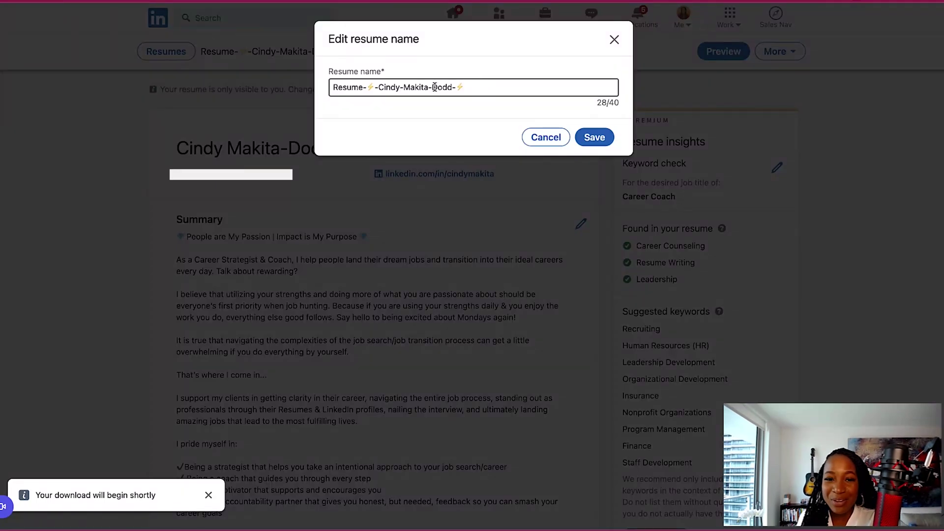
{"action": "left_click_drag", "start_coordinate": [378, 87], "coordinate": [367, 87]}
{"action": "left_click", "coordinate": [461, 87]}
{"action": "key", "text": "BackSpace"}
{"action": "key", "text": "BackSpace"}
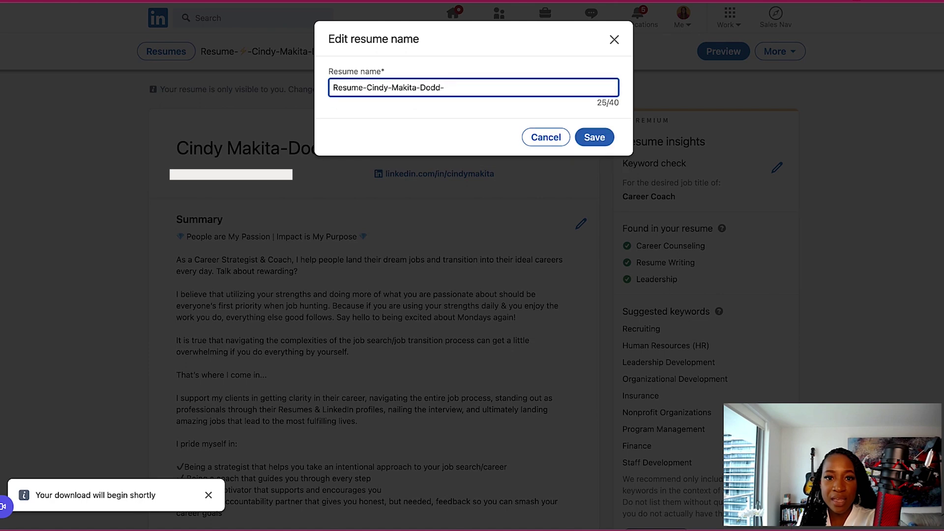
{"action": "left_click", "coordinate": [594, 136]}
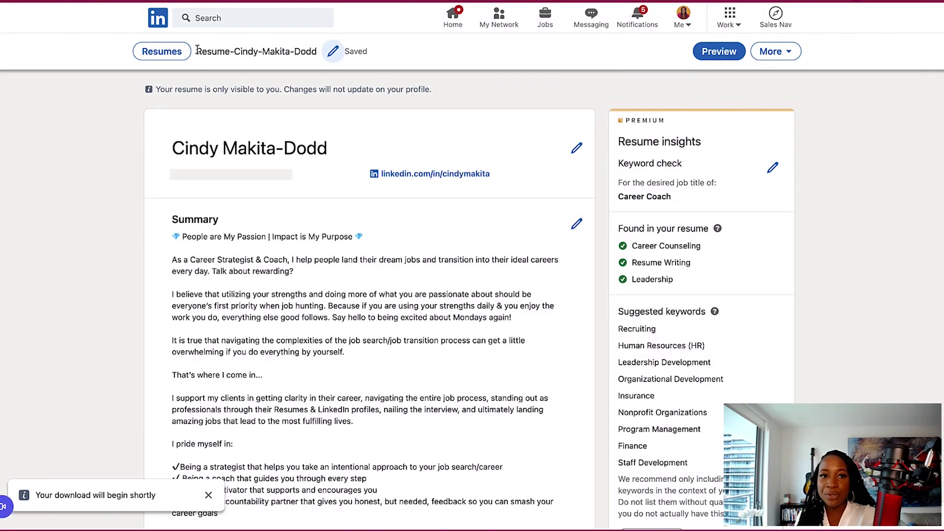
{"action": "left_click_drag", "start_coordinate": [197, 50], "coordinate": [319, 52]}
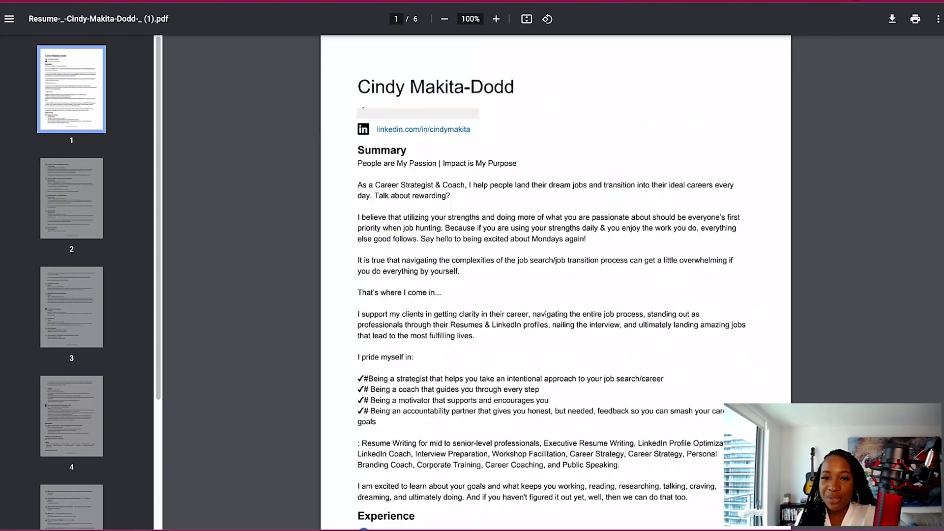
Step: Switch to the downloaded resume PDF and review the summary and experience on its first pages, highlighting the page 3 footer
{"action": "scroll", "coordinate": [544, 264], "scroll_direction": "down", "scroll_amount": 1}
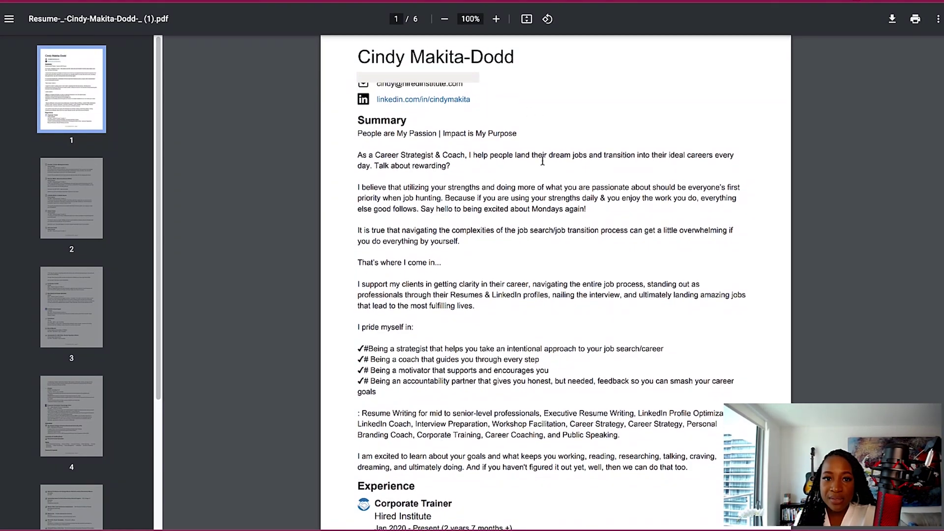
{"action": "scroll", "coordinate": [543, 162], "scroll_direction": "down", "scroll_amount": 1}
{"action": "scroll", "coordinate": [568, 383], "scroll_direction": "down", "scroll_amount": 9}
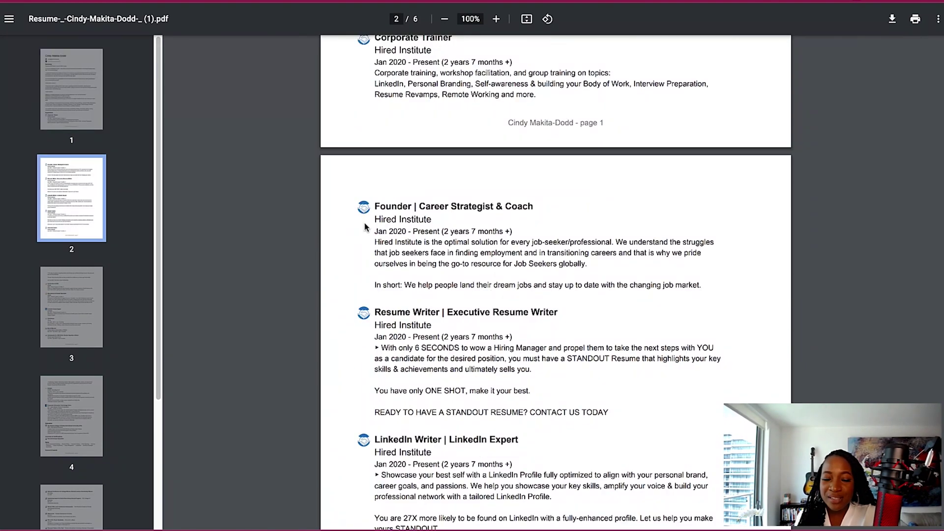
{"action": "scroll", "coordinate": [369, 461], "scroll_direction": "down", "scroll_amount": 1}
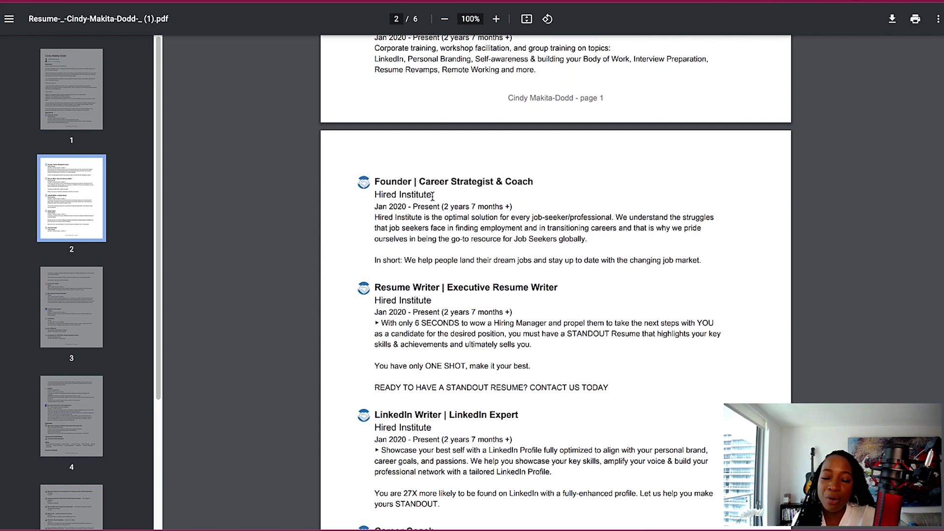
{"action": "scroll", "coordinate": [386, 282], "scroll_direction": "down", "scroll_amount": 1}
{"action": "scroll", "coordinate": [384, 283], "scroll_direction": "down", "scroll_amount": 20}
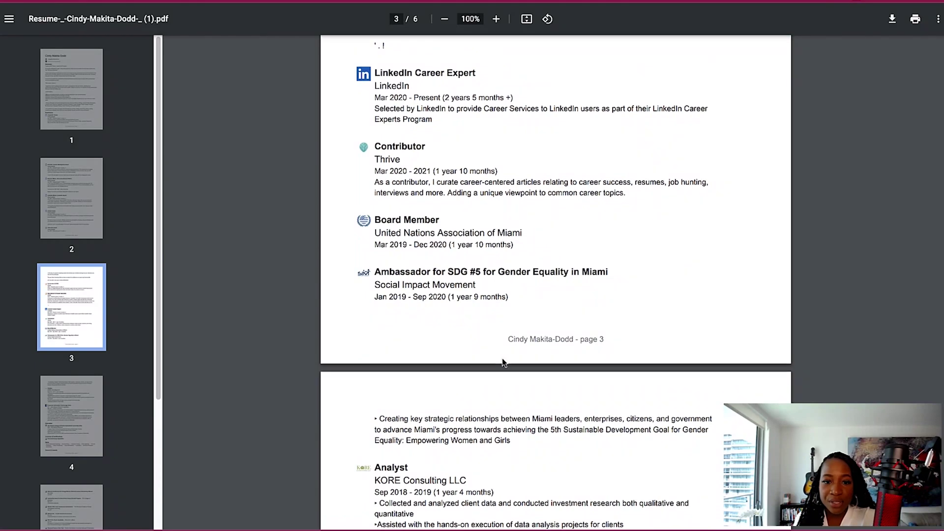
{"action": "scroll", "coordinate": [544, 210], "scroll_direction": "down", "scroll_amount": 4}
{"action": "left_click_drag", "start_coordinate": [506, 143], "coordinate": [615, 148]}
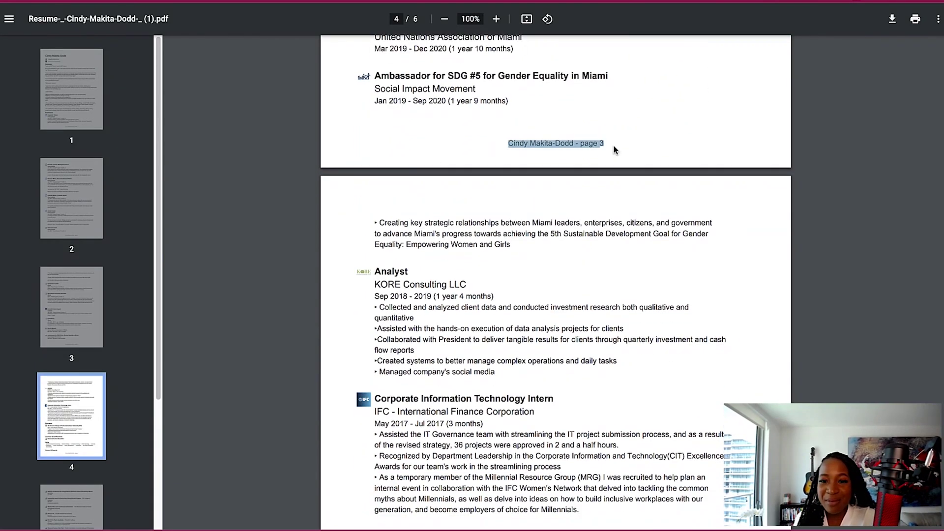
Step: Review the PDF's education, certifications, skills, and honors through page 6, and look through the page thumbnails
{"action": "scroll", "coordinate": [512, 292], "scroll_direction": "down", "scroll_amount": 9}
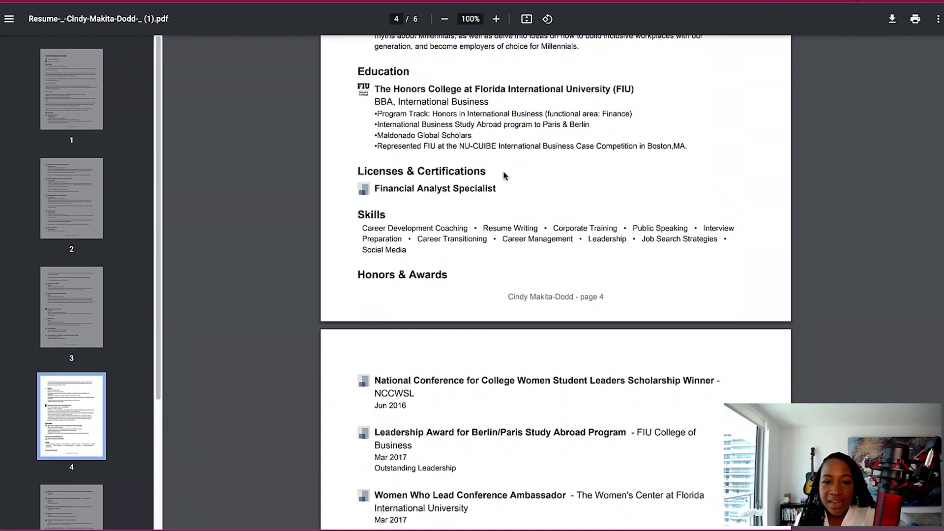
{"action": "scroll", "coordinate": [500, 200], "scroll_direction": "down", "scroll_amount": 1}
{"action": "scroll", "coordinate": [384, 204], "scroll_direction": "down", "scroll_amount": 20}
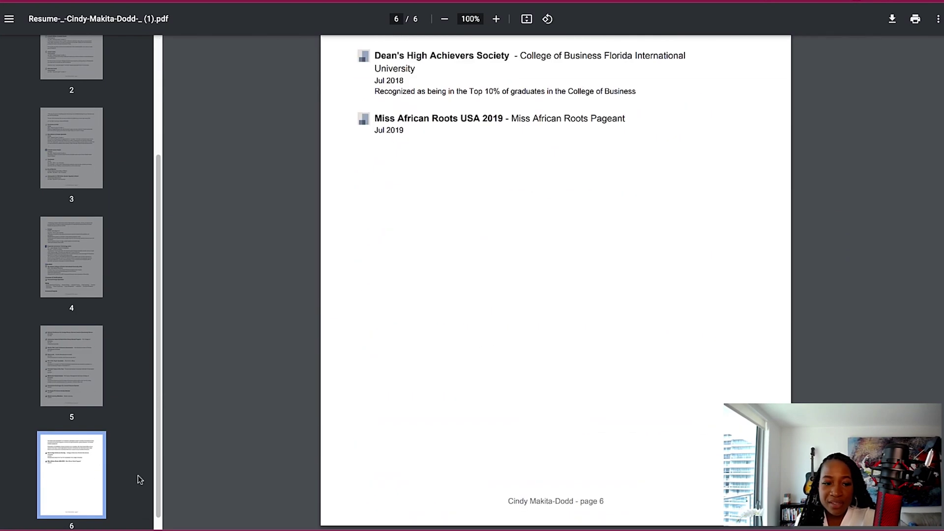
{"action": "scroll", "coordinate": [140, 479], "scroll_direction": "down", "scroll_amount": 1}
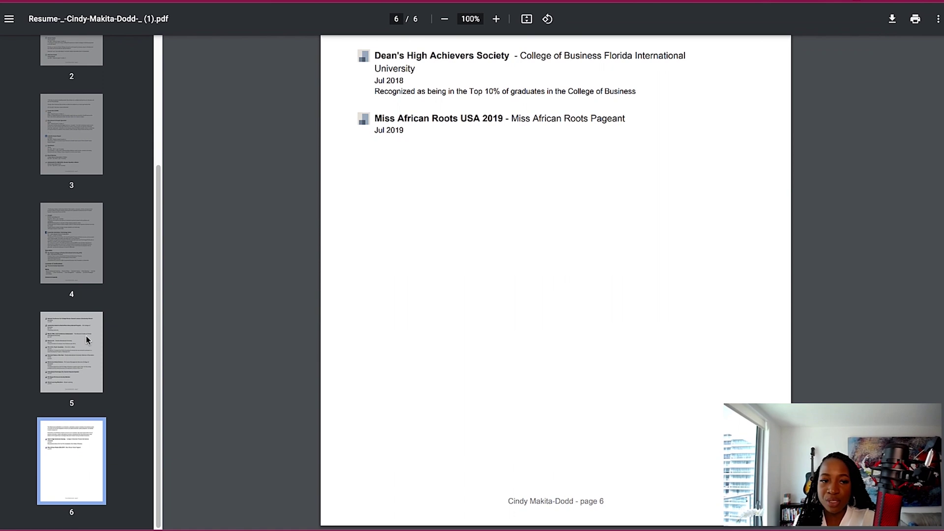
{"action": "scroll", "coordinate": [85, 345], "scroll_direction": "up", "scroll_amount": 3}
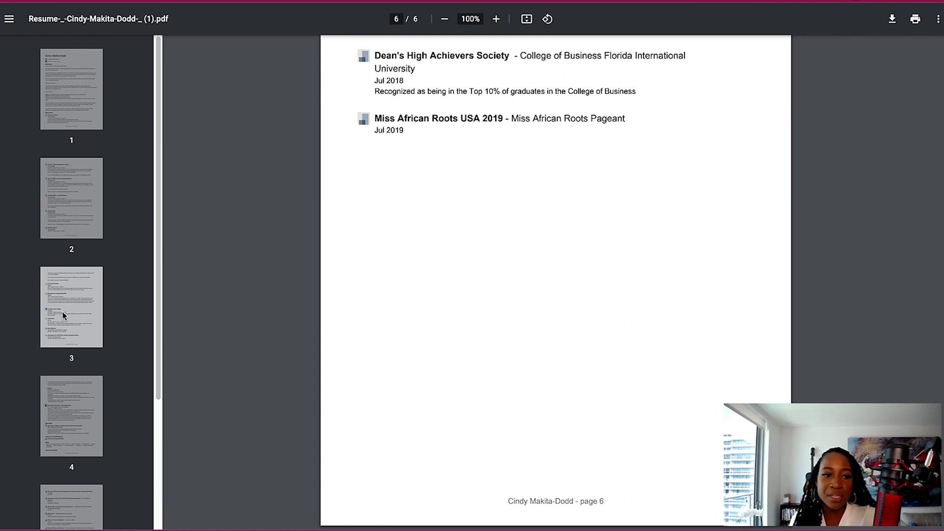
{"action": "scroll", "coordinate": [68, 299], "scroll_direction": "down", "scroll_amount": 1}
{"action": "key", "text": "Home"}
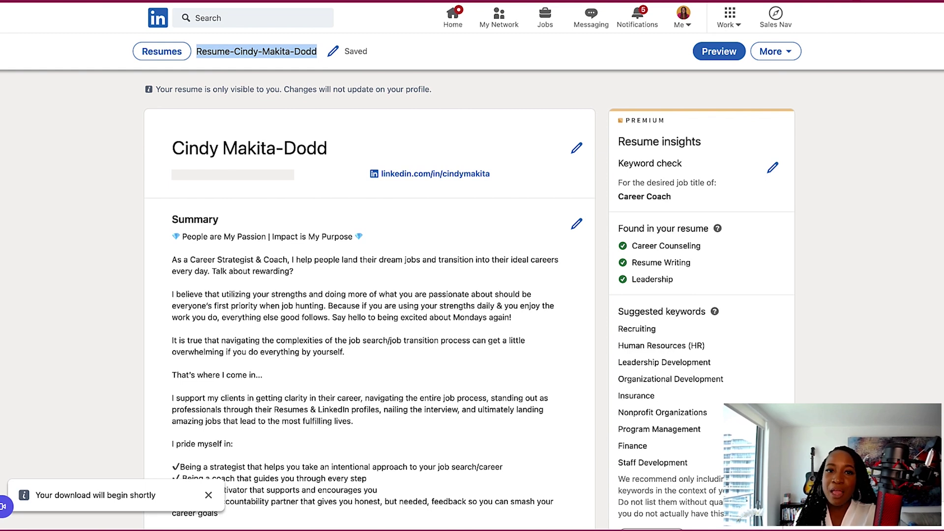
Step: Return to the LinkedIn resume builder and look over the summary and keyword suggestions again
{"action": "scroll", "coordinate": [514, 363], "scroll_direction": "down", "scroll_amount": 1}
{"action": "scroll", "coordinate": [514, 362], "scroll_direction": "down", "scroll_amount": 3}
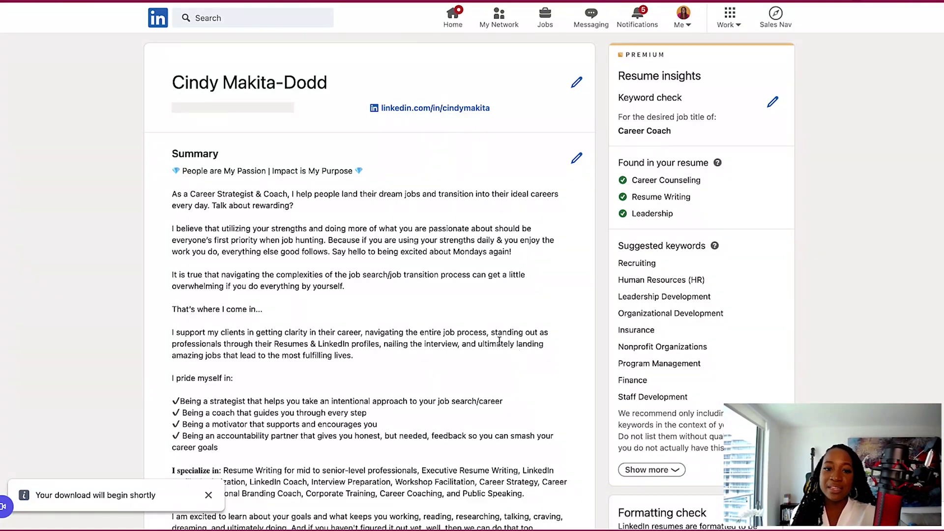
{"action": "scroll", "coordinate": [499, 340], "scroll_direction": "down", "scroll_amount": 7}
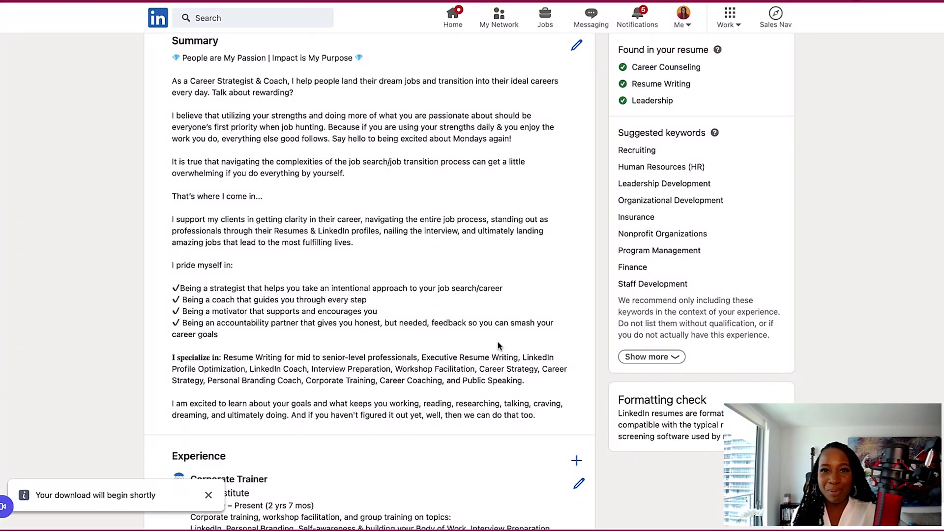